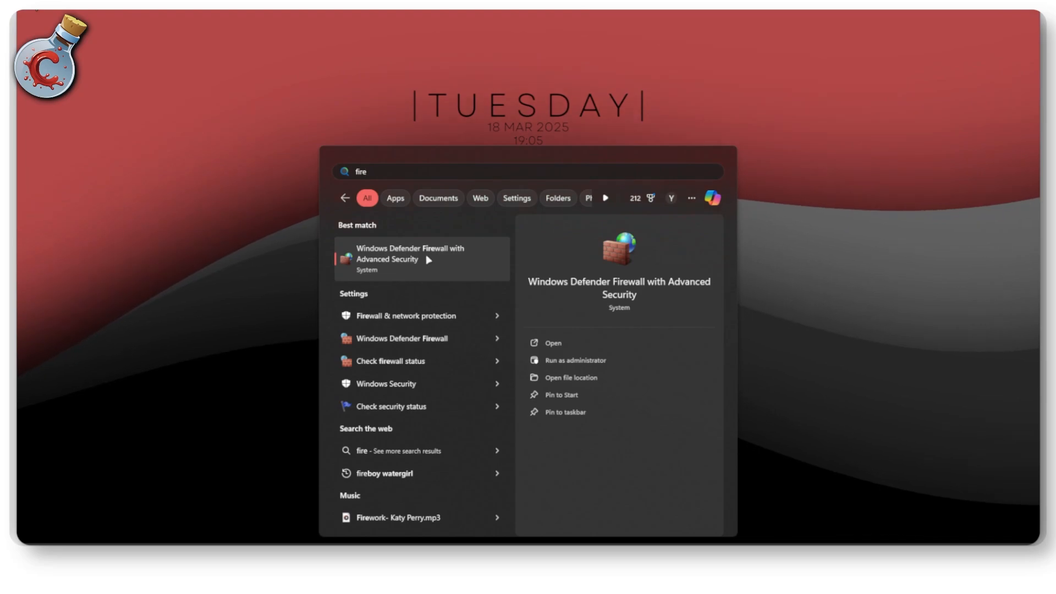
# Step: Open Windows Defender Firewall with Advanced Security, move its window further onto the desktop and display the inbound rules
pyautogui.click(413, 259)
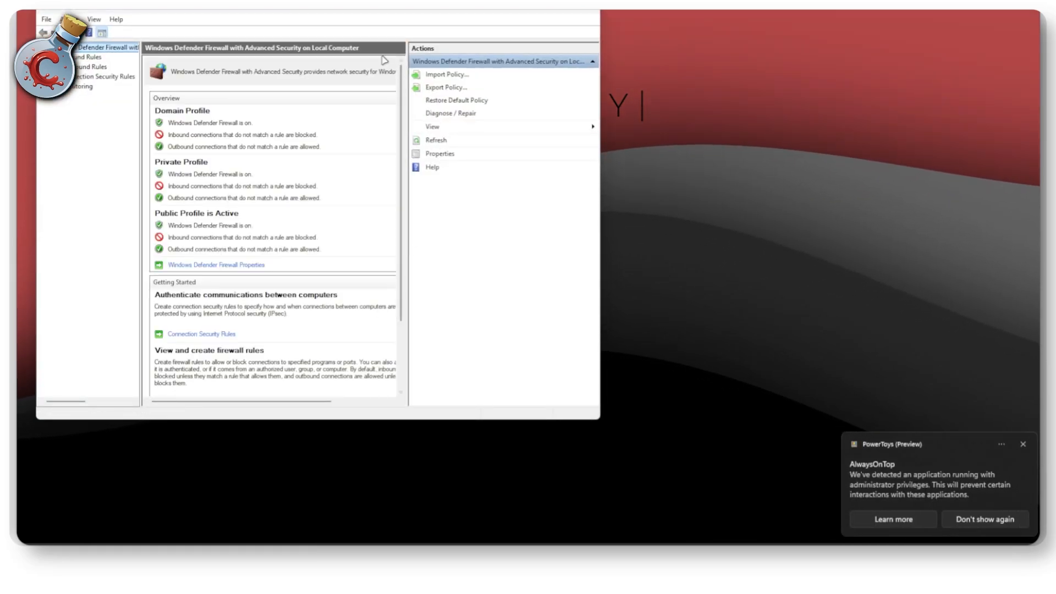
pyautogui.moveTo(322, 9); pyautogui.dragTo(439, 55)
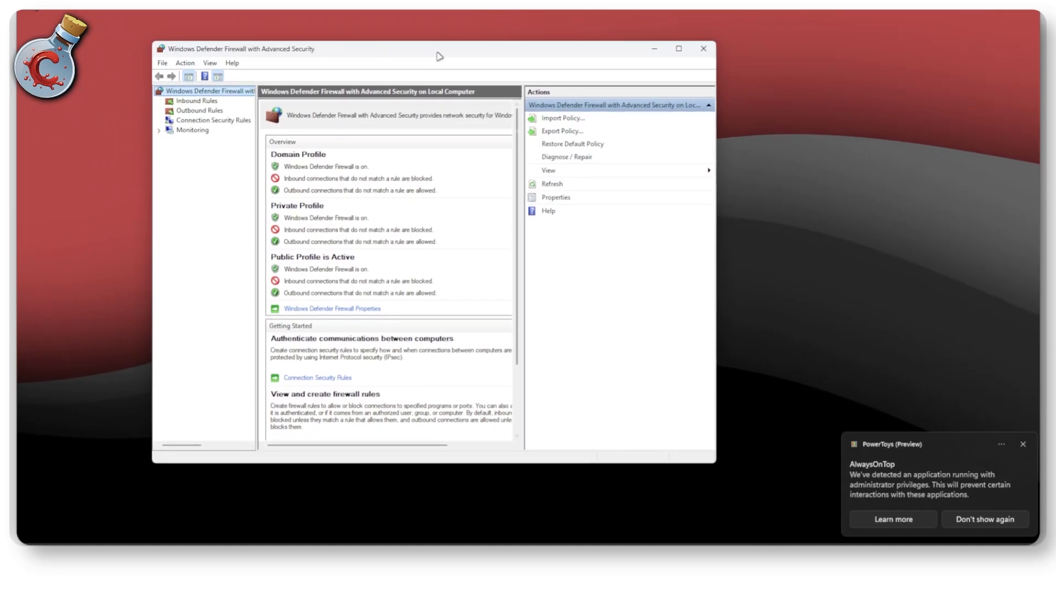
pyautogui.click(118, 145)
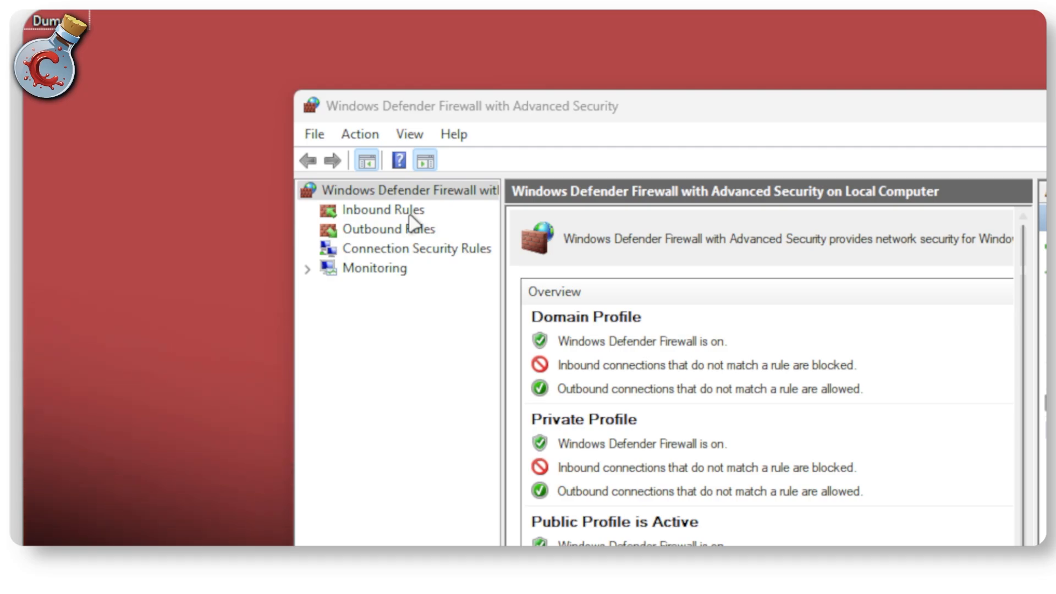
pyautogui.click(414, 220)
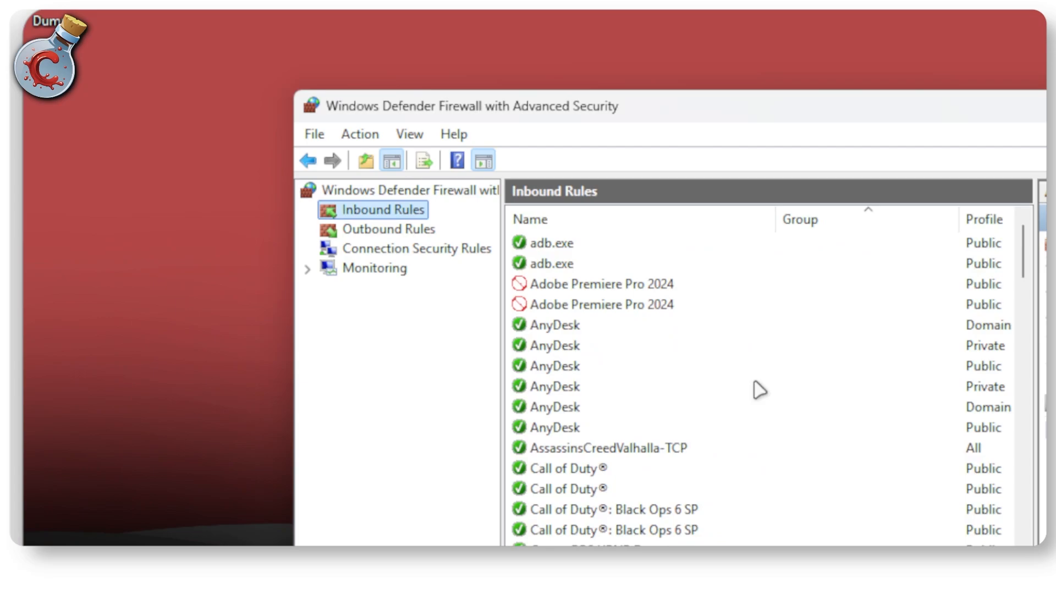
# Step: Look through the list of existing inbound rules, then return to its beginning
pyautogui.scroll(-10, 754, 394)
pyautogui.scroll(-15, 757, 406)
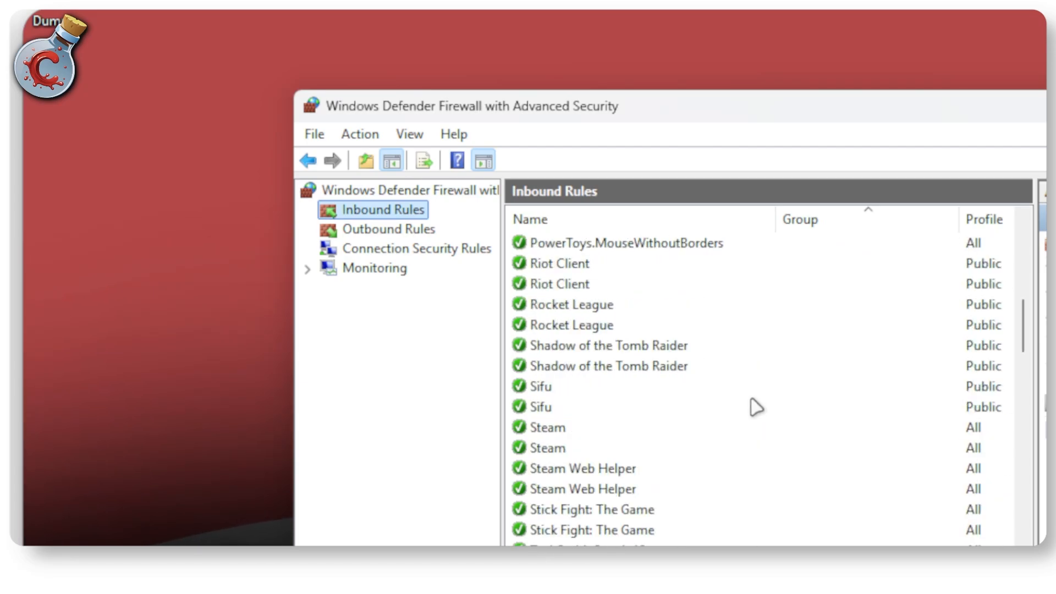
pyautogui.scroll(-15, 756, 407)
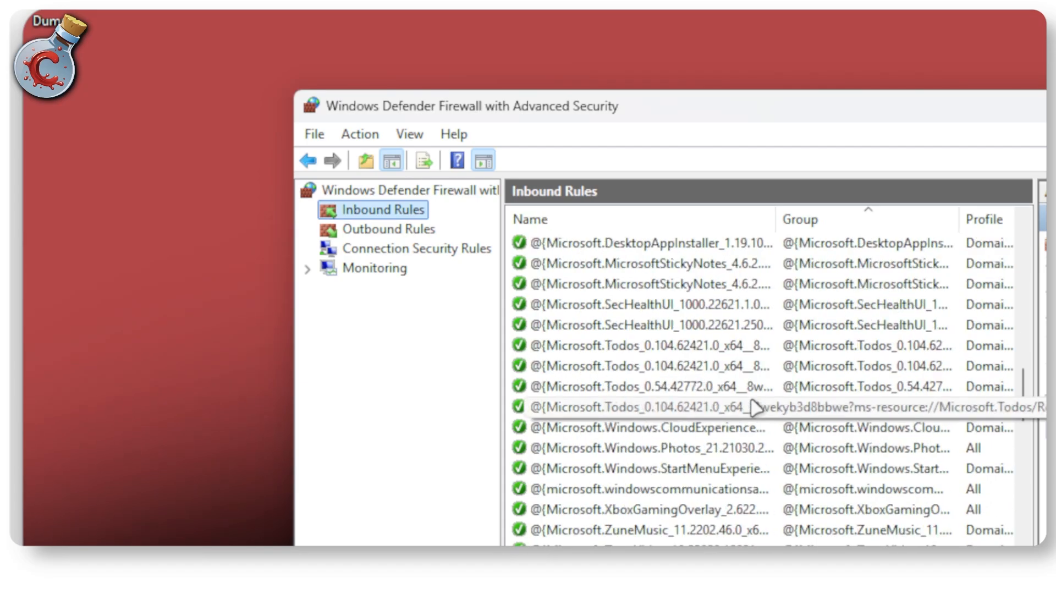
pyautogui.scroll(-20, 754, 411)
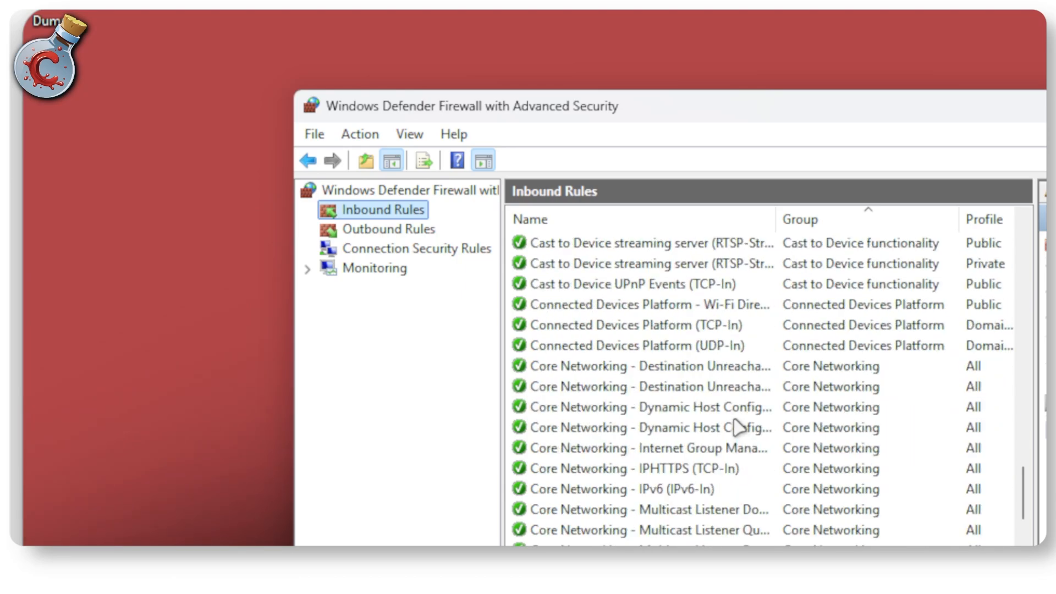
pyautogui.scroll(-5, 737, 427)
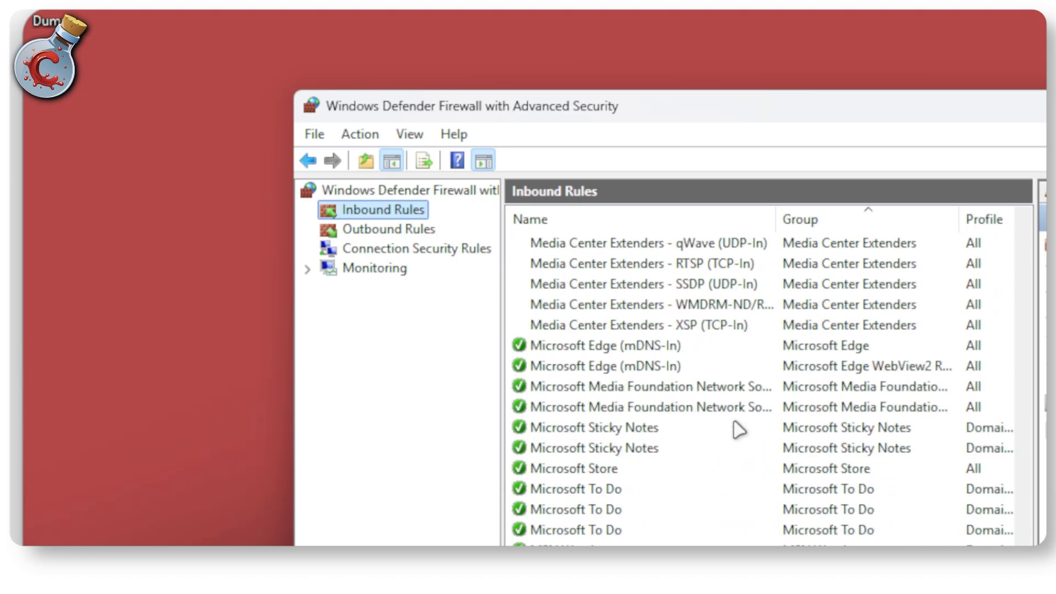
pyautogui.scroll(-20, 624, 277)
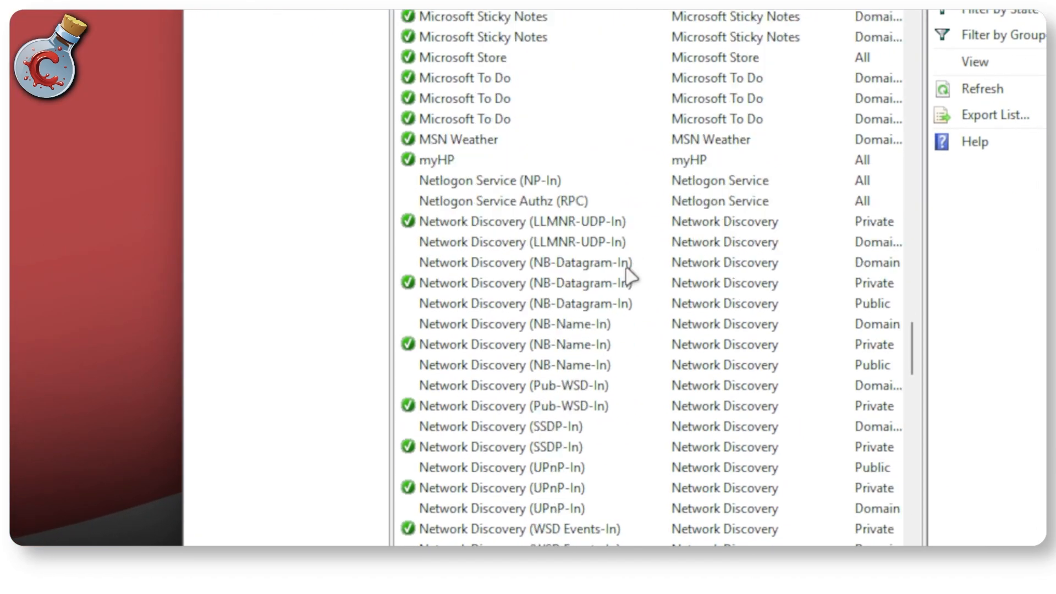
pyautogui.scroll(20, 631, 281)
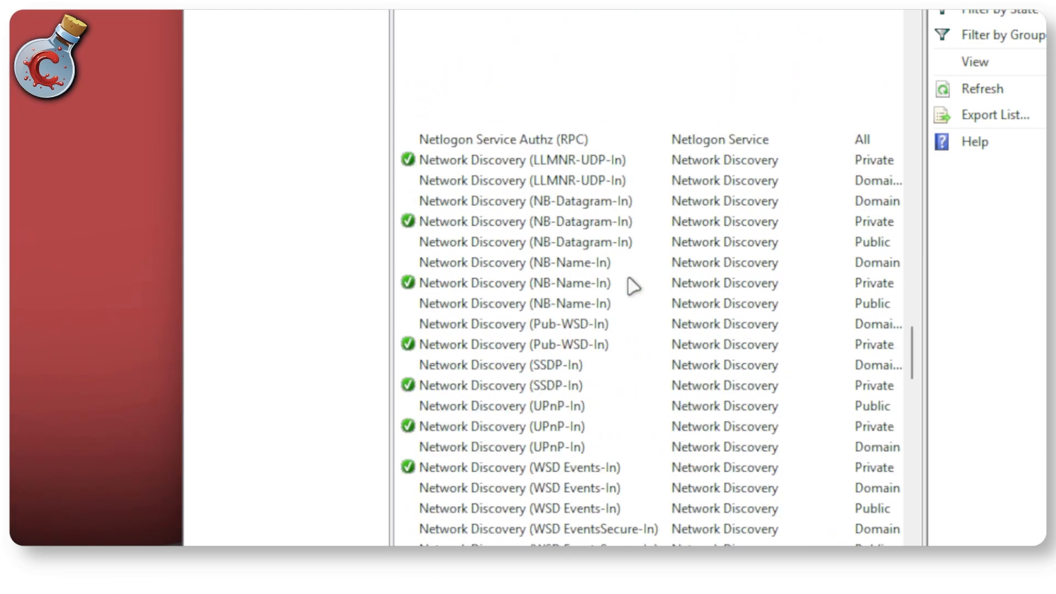
pyautogui.scroll(1, 649, 175)
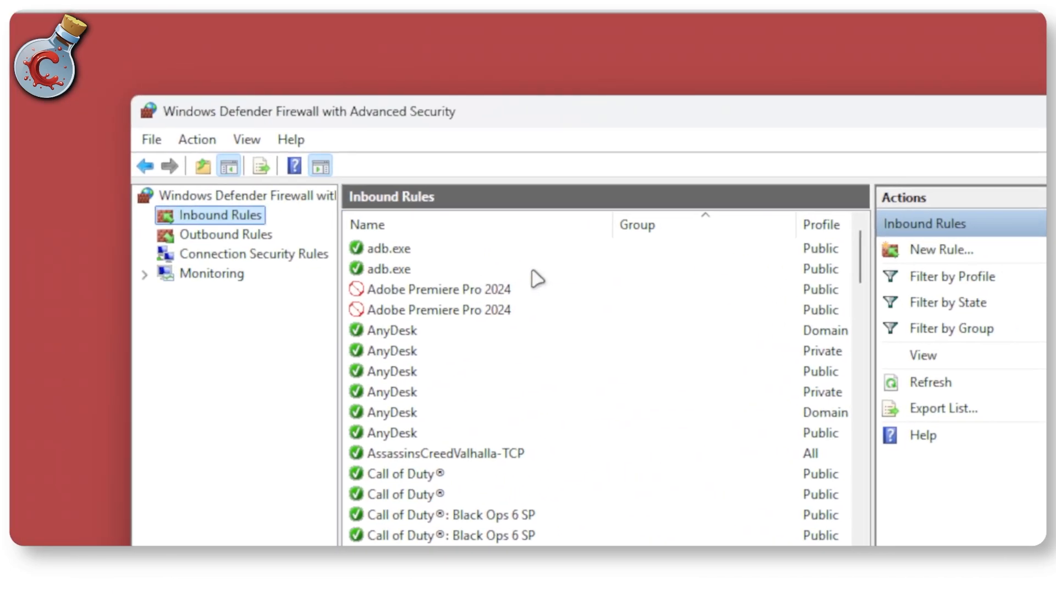
# Step: Start a new inbound rule of type Port that applies to TCP and specific local port 25565
pyautogui.click(955, 255)
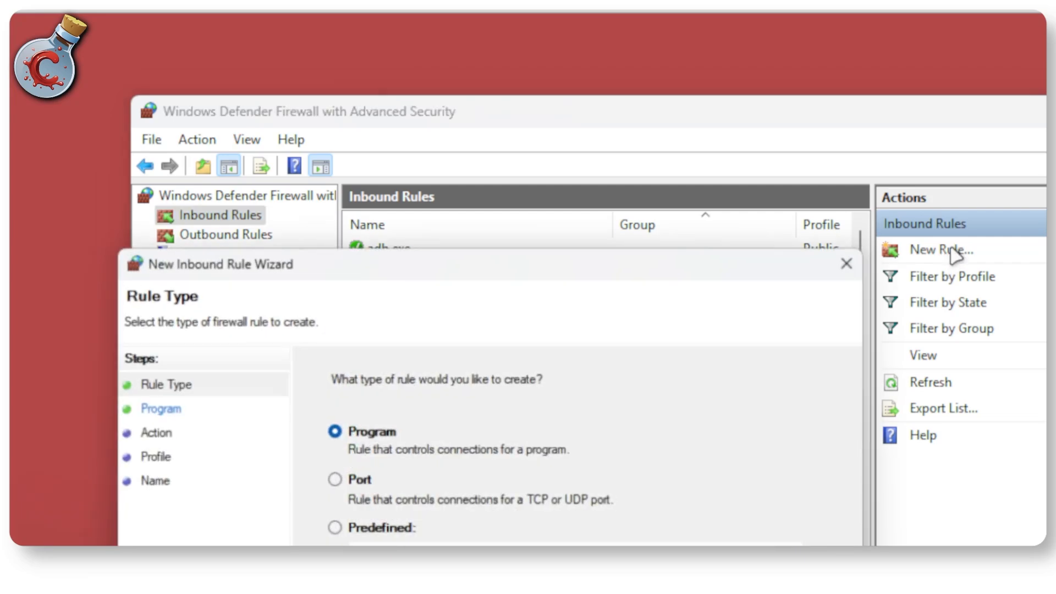
pyautogui.click(349, 484)
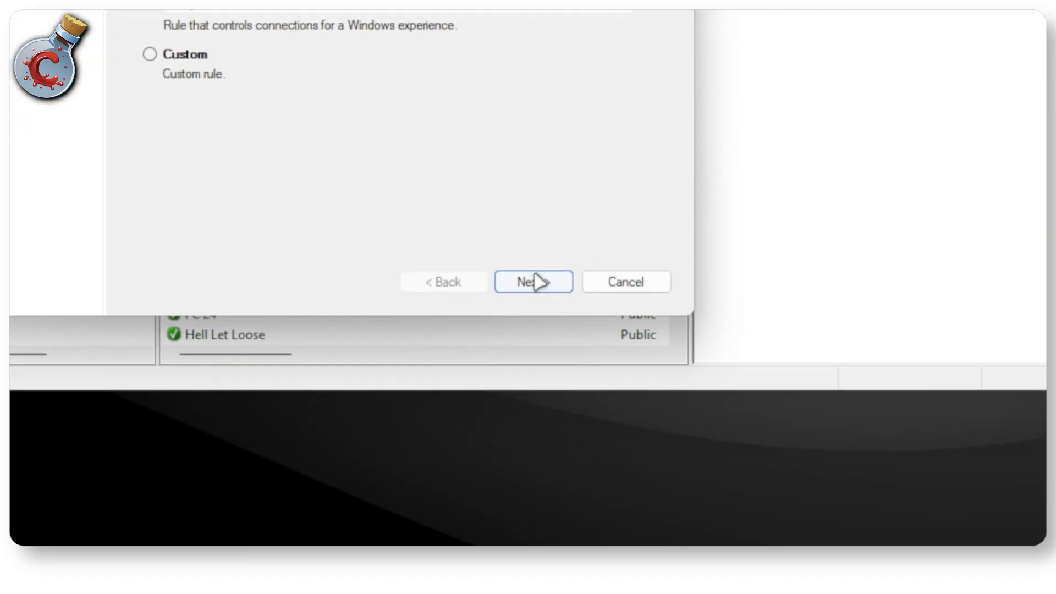
pyautogui.click(534, 282)
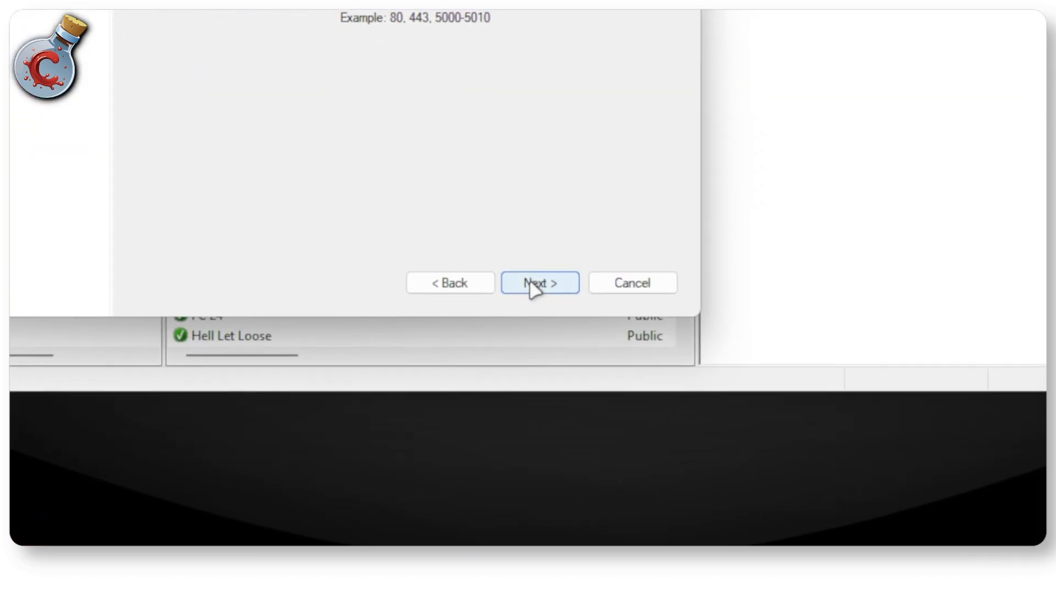
pyautogui.click(538, 283)
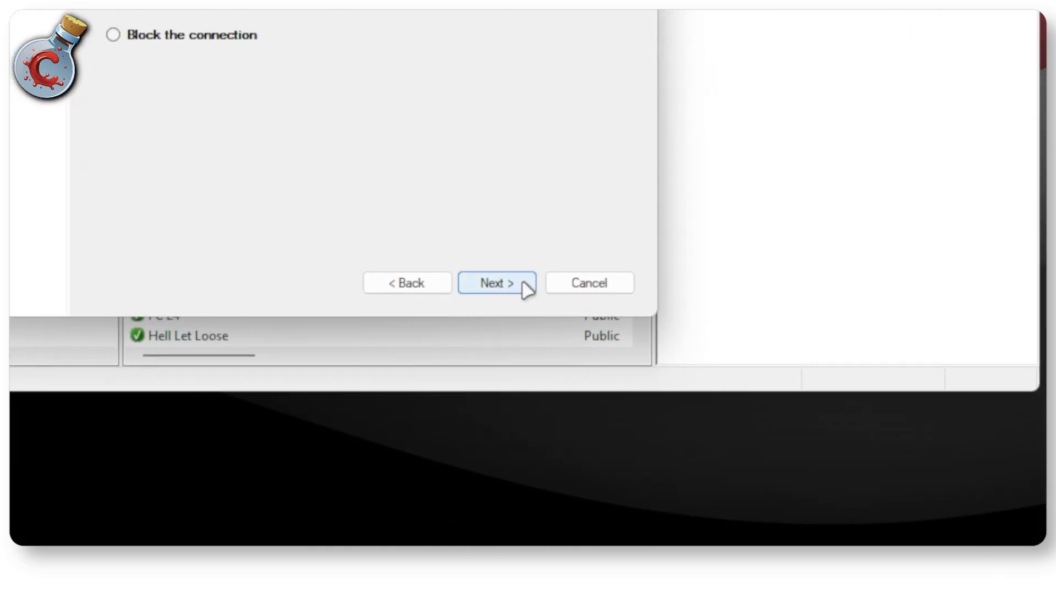
# Step: Allow the connection for the Domain, Private and Public profiles and finish the rule with the name Minecraft TCP Inbound
pyautogui.click(525, 286)
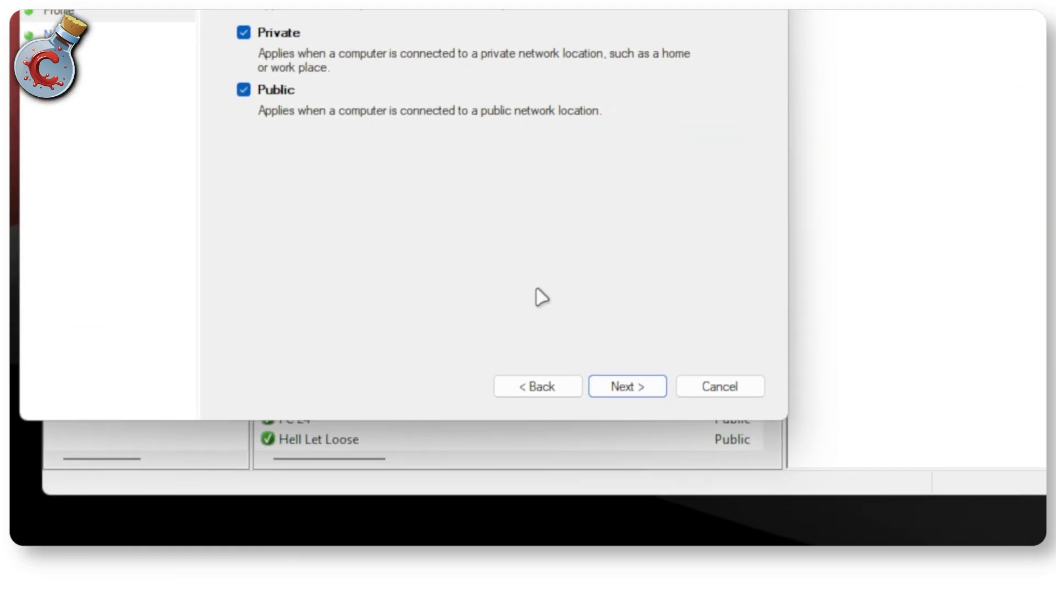
pyautogui.click(620, 388)
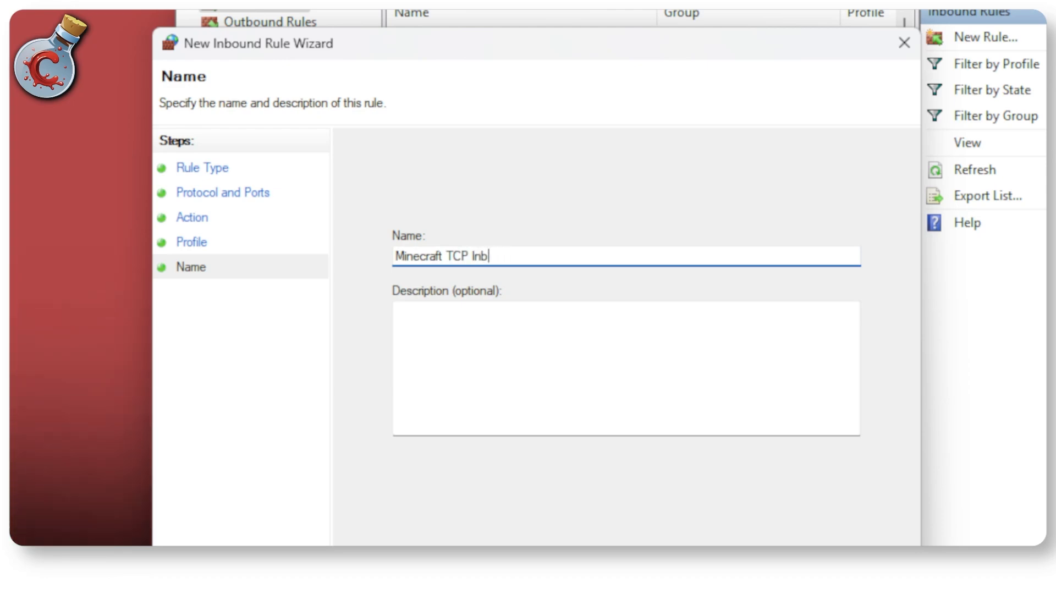
pyautogui.write('ound')
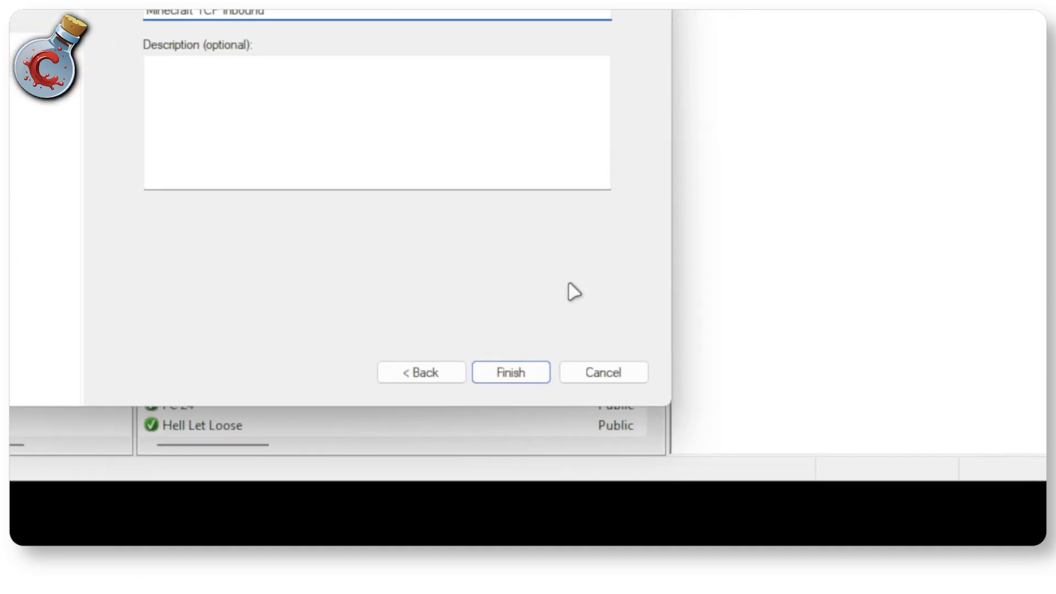
pyautogui.click(513, 380)
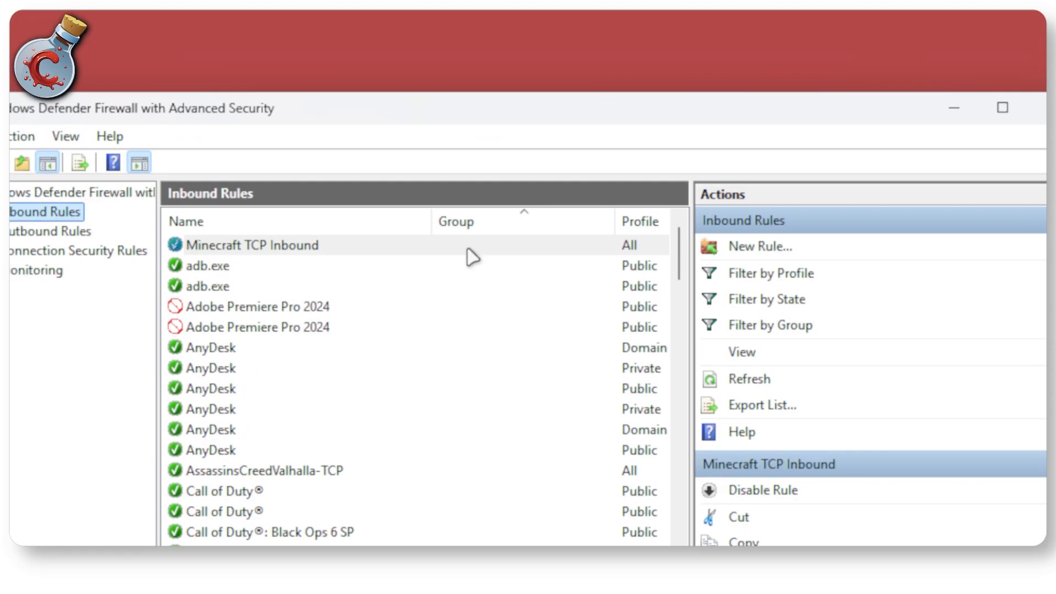
# Step: Enlarge the window and rules list to examine the protocol and local port of the Minecraft TCP Inbound rule
pyautogui.click(409, 245)
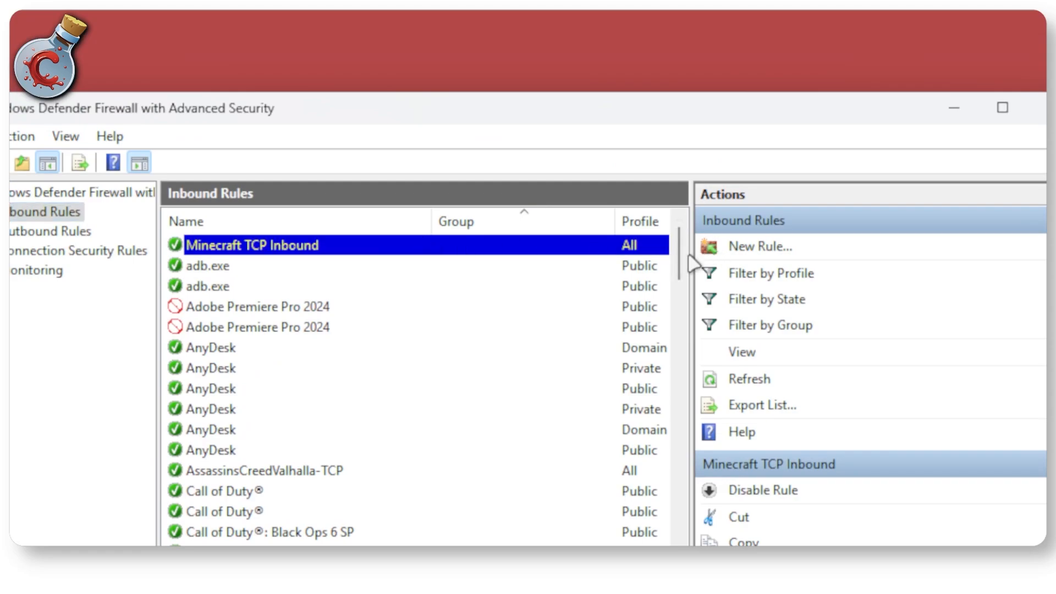
pyautogui.moveTo(691, 255); pyautogui.dragTo(883, 261)
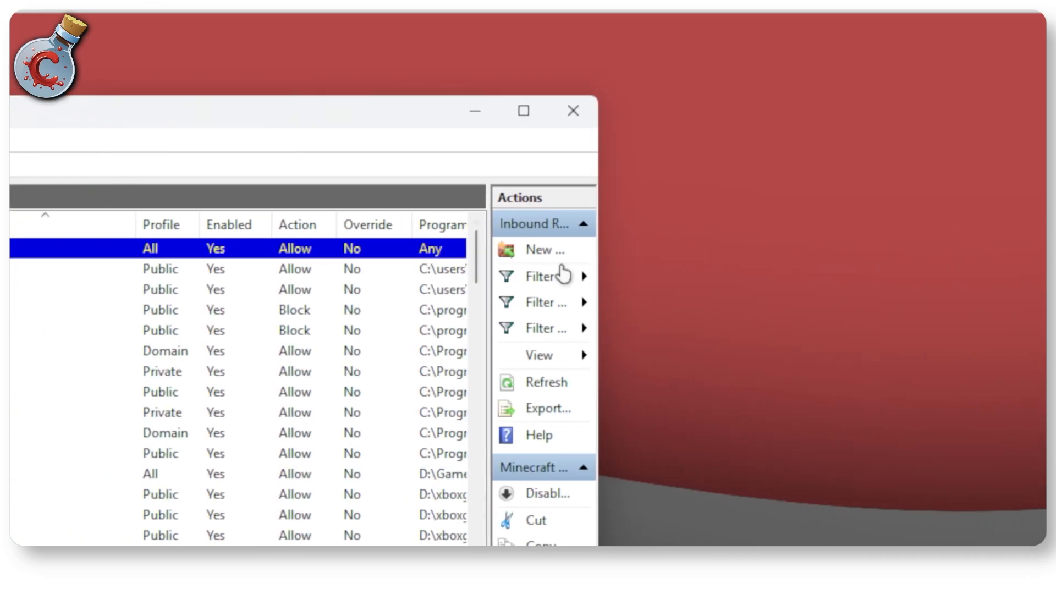
pyautogui.click(524, 111)
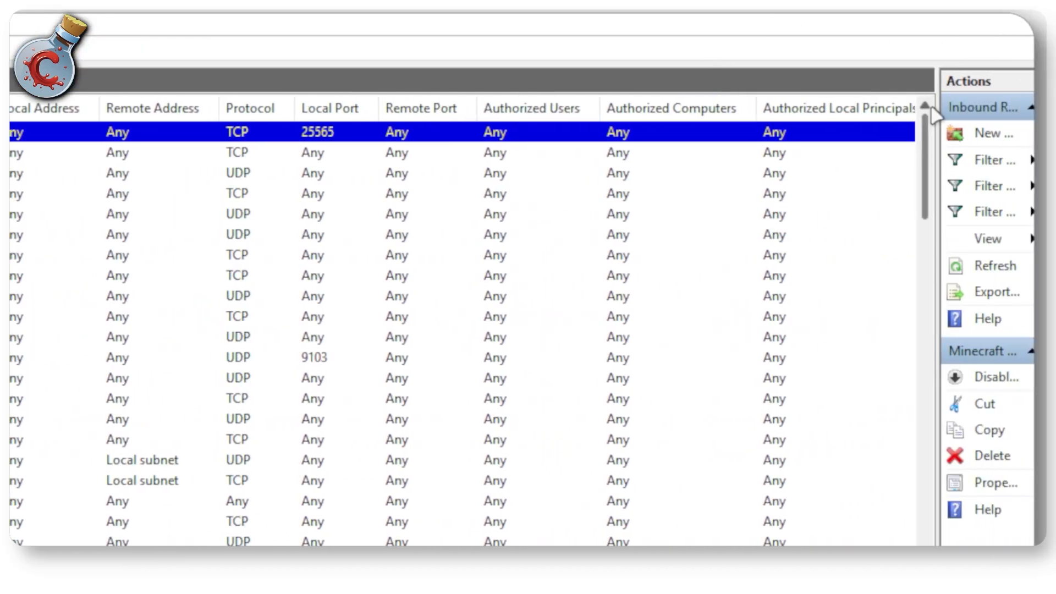
pyautogui.moveTo(938, 107); pyautogui.dragTo(685, 105)
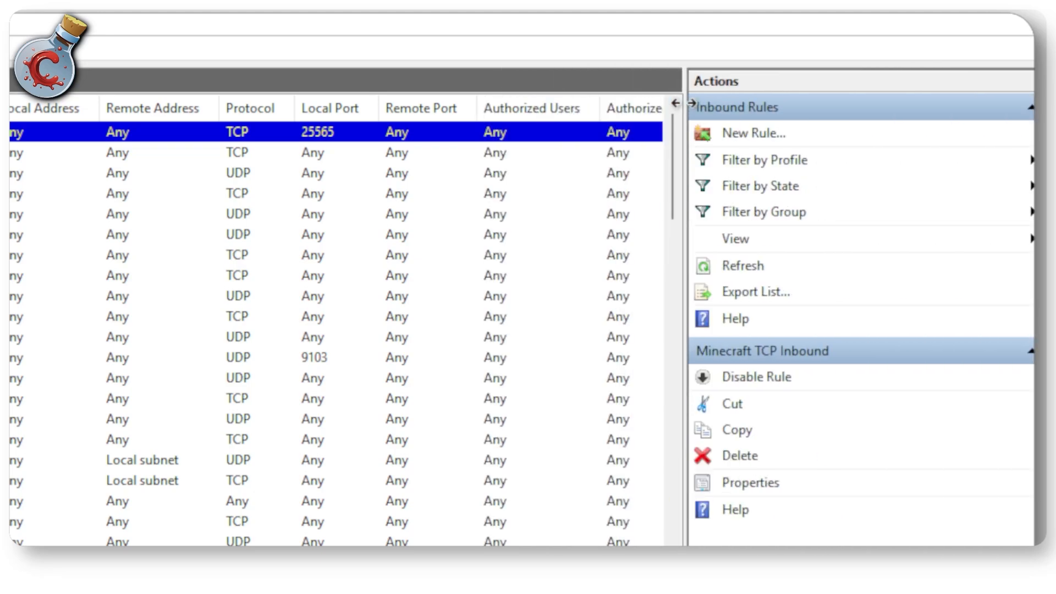
# Step: Start another new inbound rule of type Port that applies to UDP and specific local port 25565
pyautogui.click(740, 132)
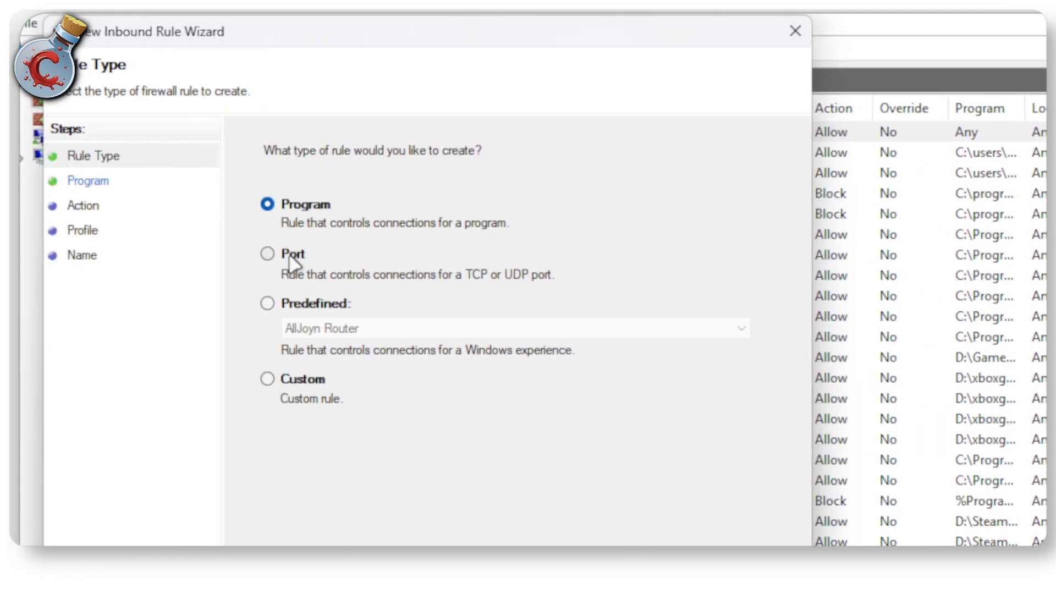
pyautogui.click(288, 256)
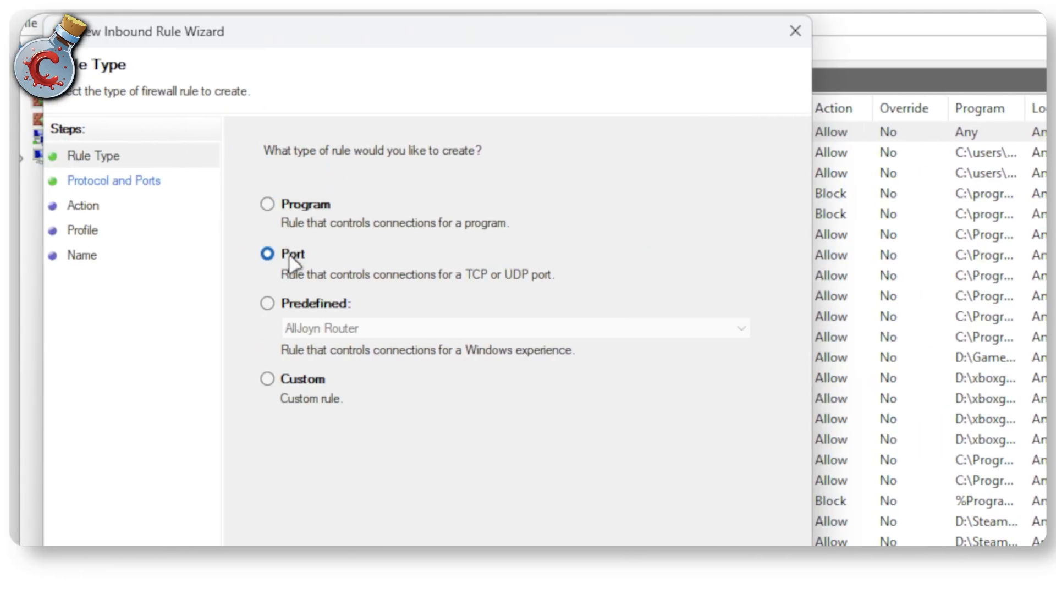
pyautogui.click(573, 302)
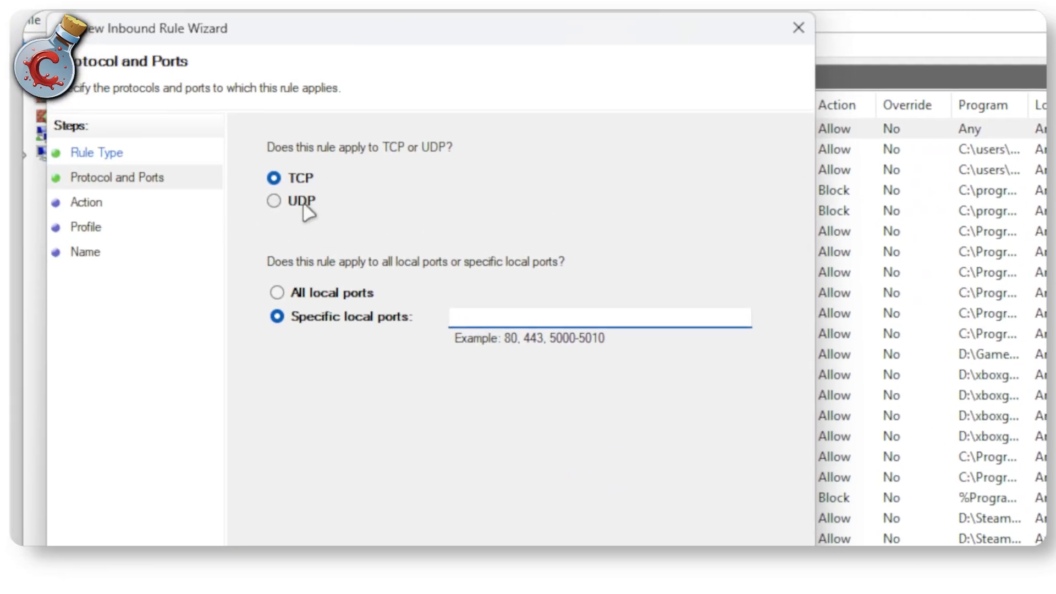
pyautogui.click(304, 204)
pyautogui.click(493, 322)
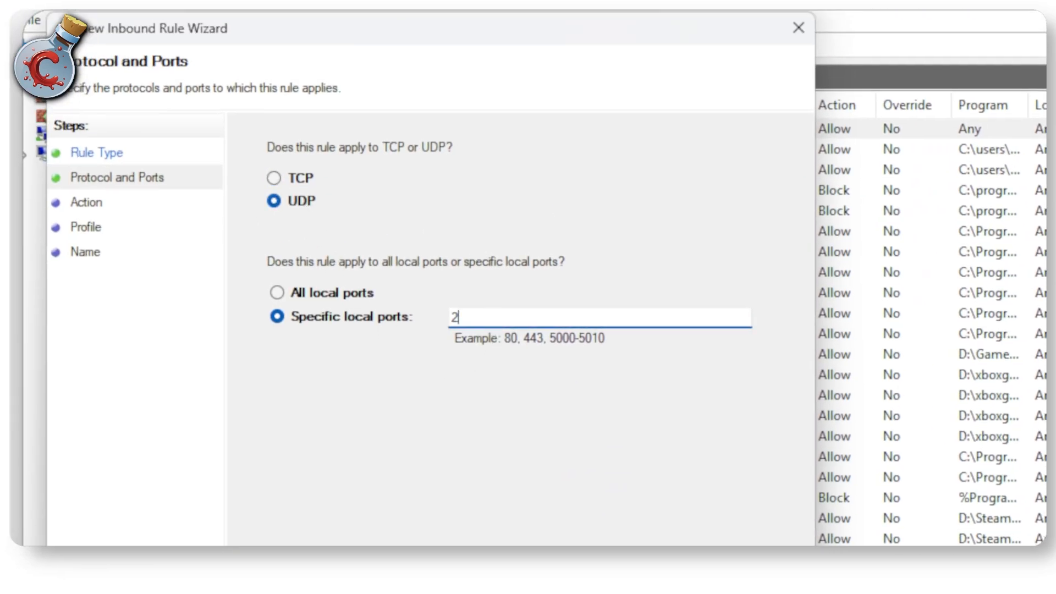
pyautogui.write('25565')
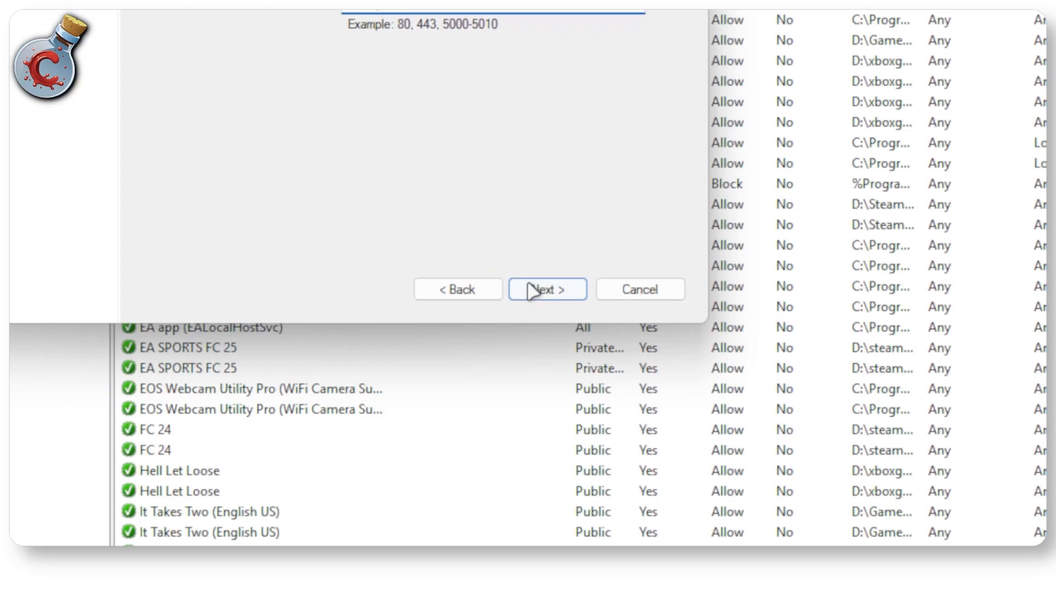
pyautogui.click(538, 288)
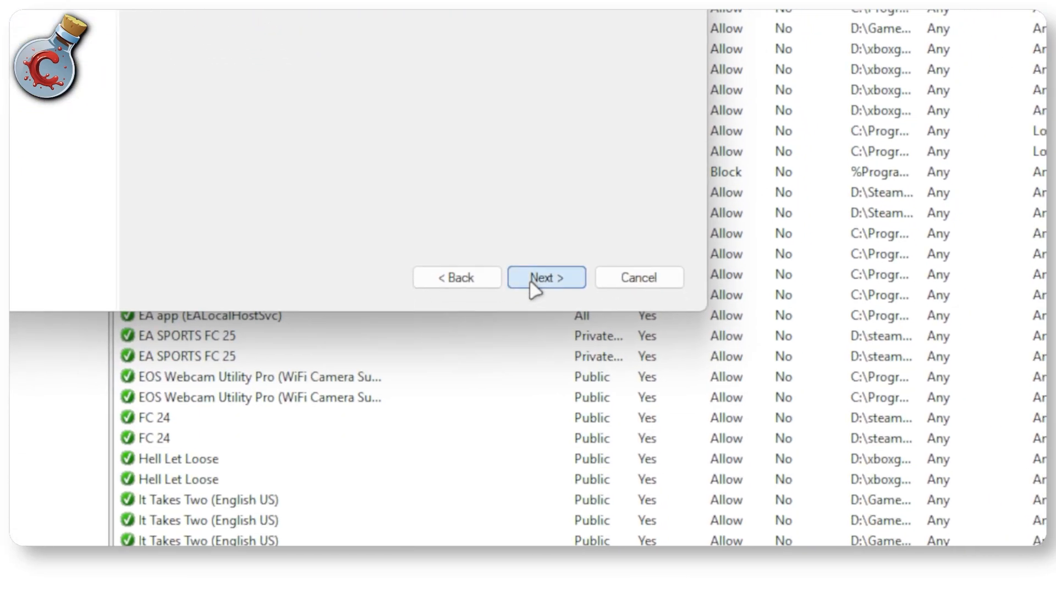
# Step: Keep the default action and profiles for the UDP rule and finish it with the name Minecraft UDP Inbound
pyautogui.click(634, 541)
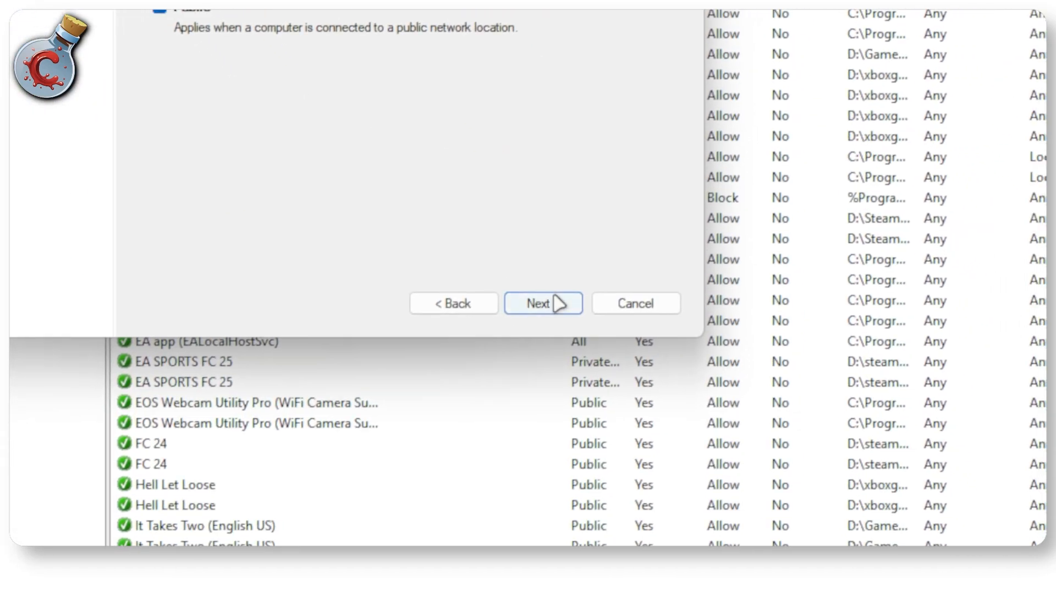
pyautogui.click(585, 358)
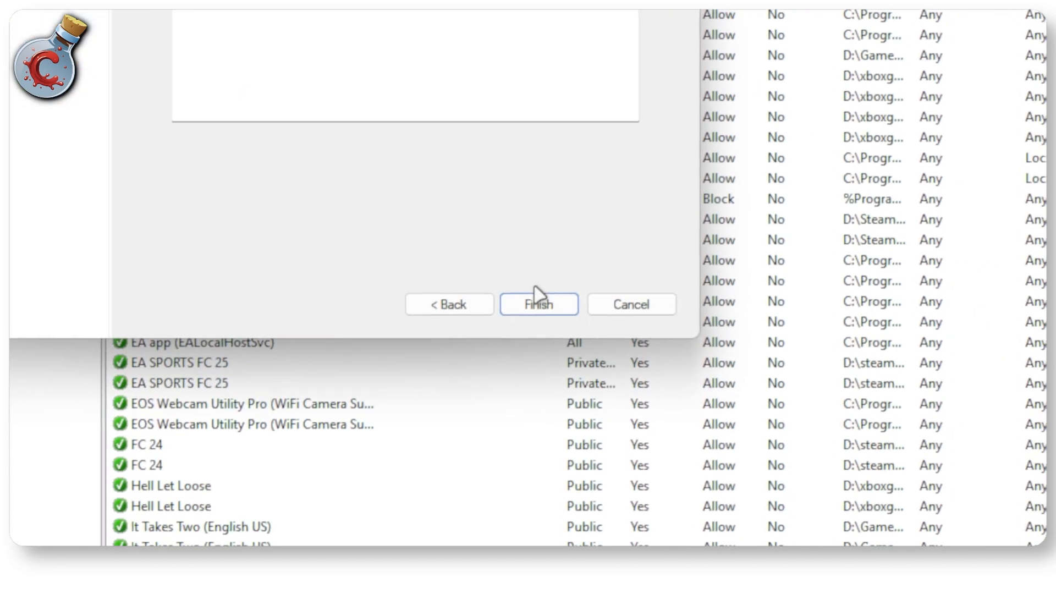
pyautogui.click(536, 296)
# Step: Check the Minecraft UDP Inbound and Minecraft TCP Inbound rules in the inbound list
pyautogui.click(374, 129)
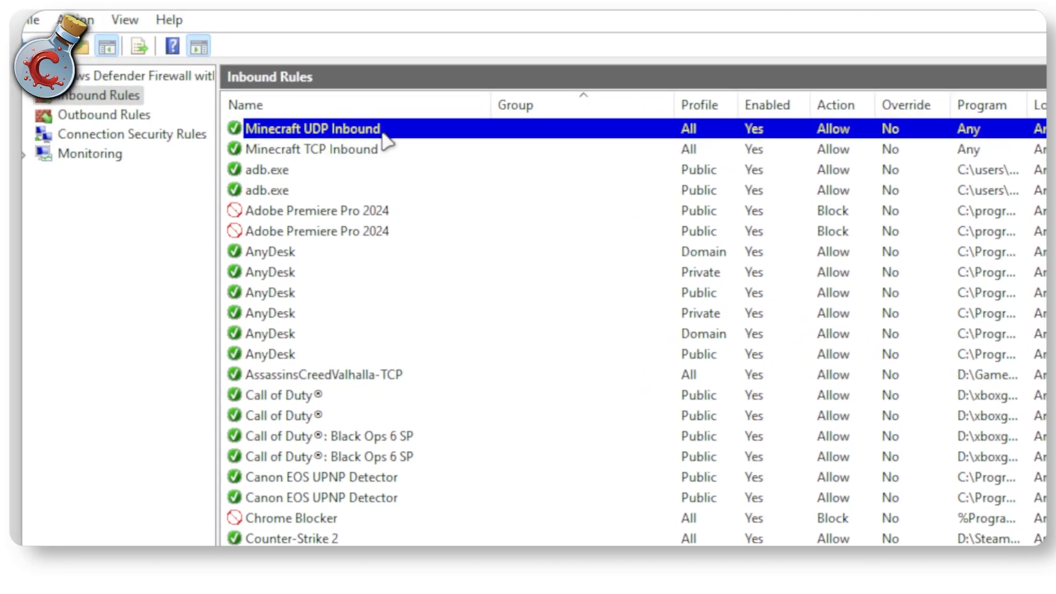
pyautogui.click(374, 145)
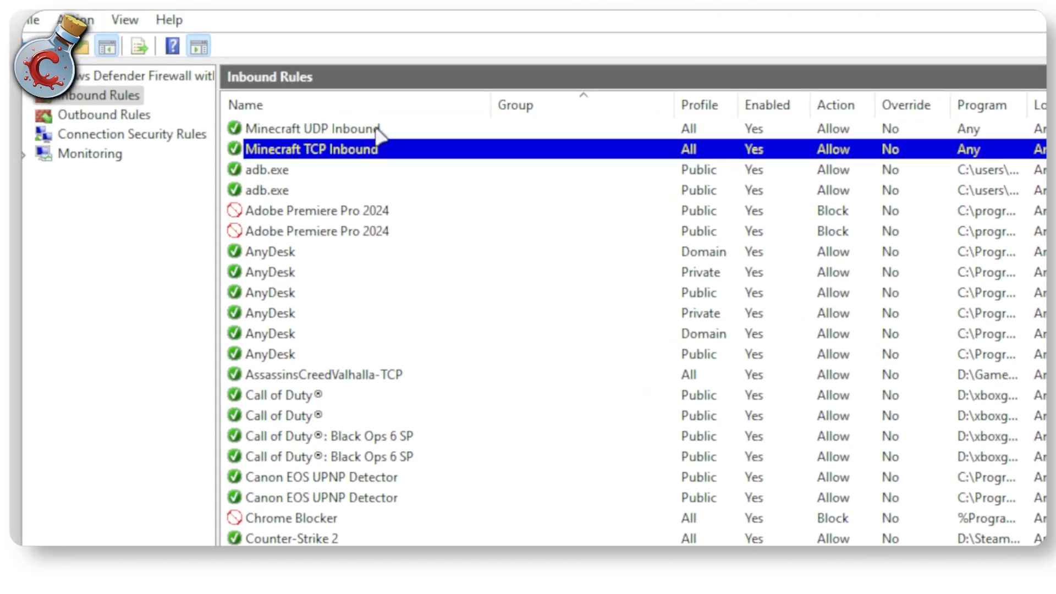
pyautogui.click(369, 133)
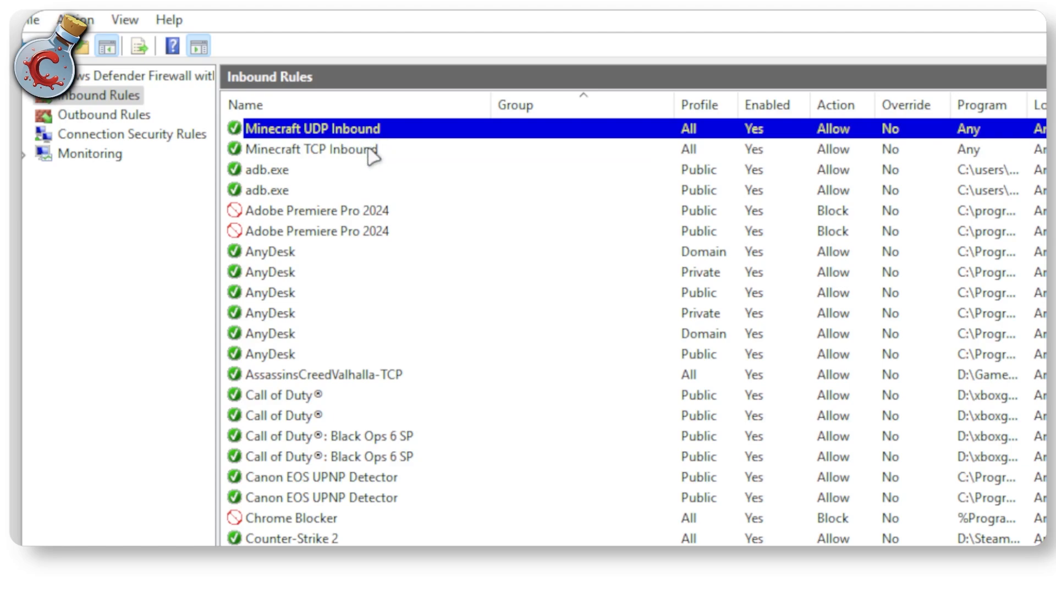
# Step: Start a new outbound rule of type Port that applies to TCP and specific remote port 25565
pyautogui.click(128, 119)
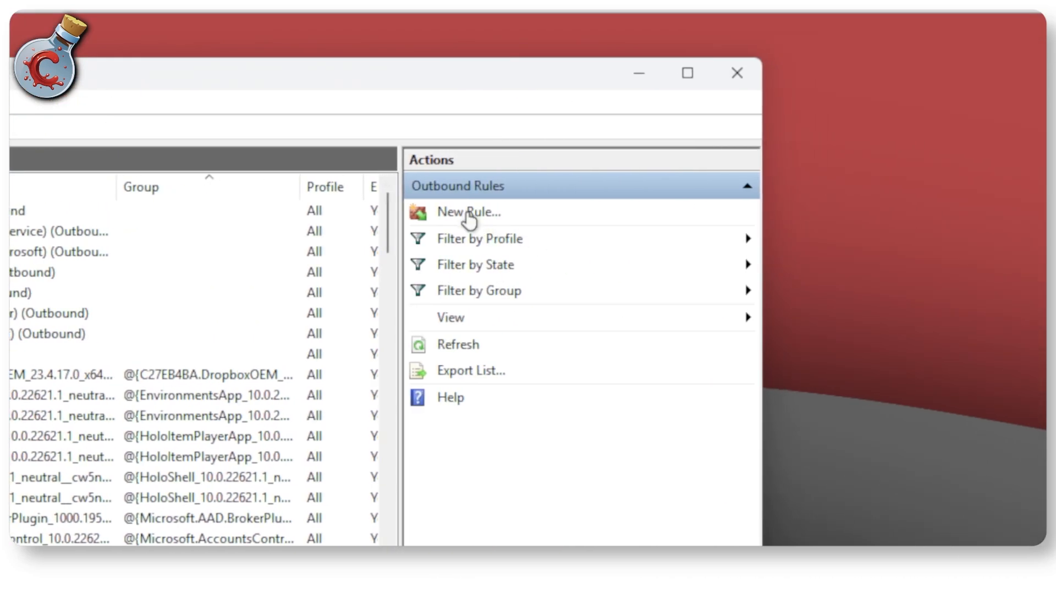
pyautogui.click(469, 220)
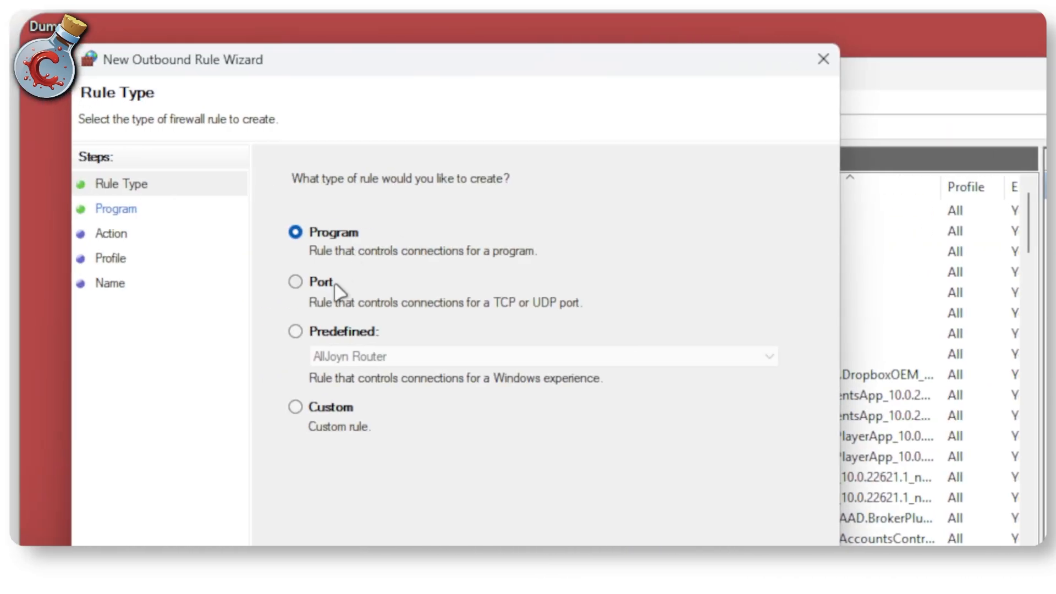
pyautogui.click(335, 286)
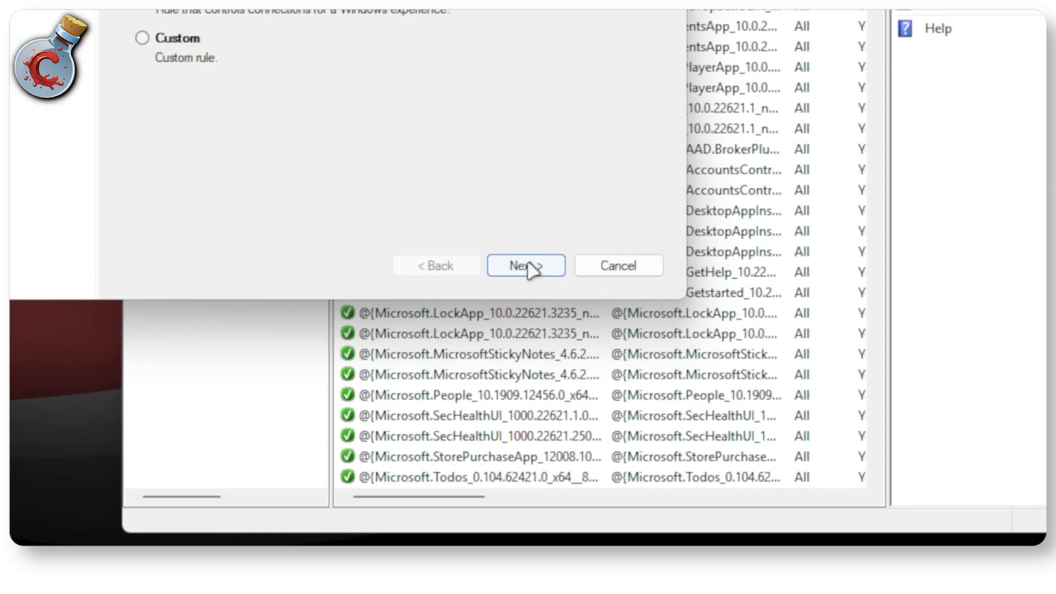
pyautogui.click(650, 593)
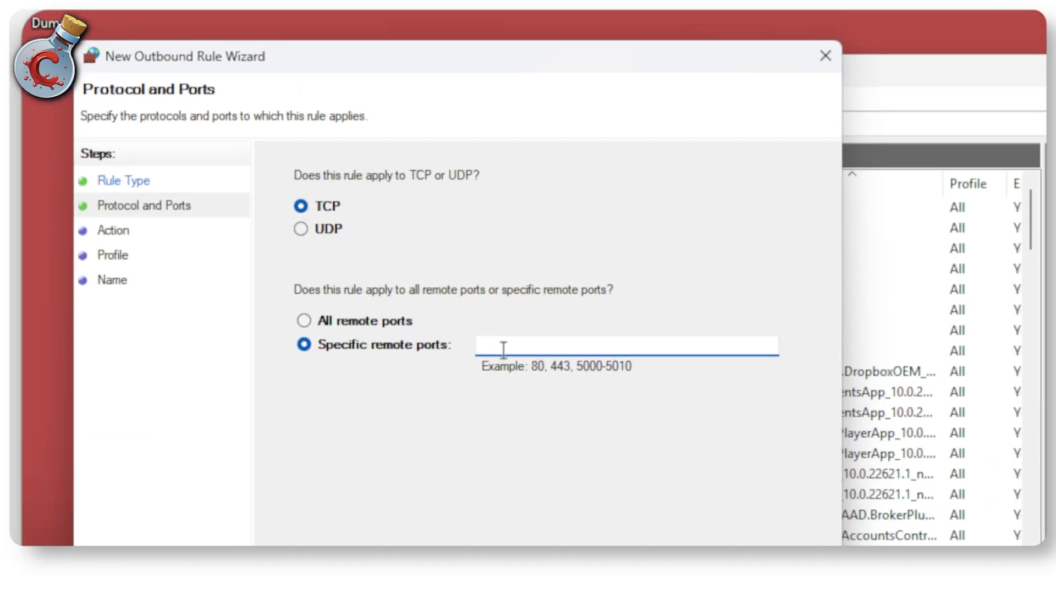
pyautogui.write('25565')
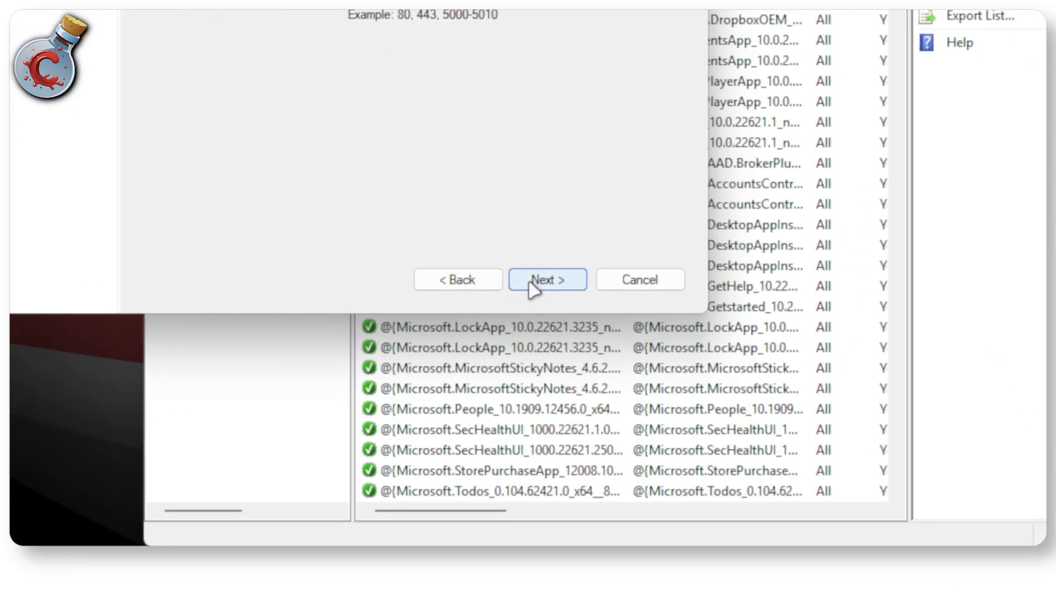
pyautogui.click(674, 593)
# Step: Allow the connection, keep all three profiles for the TCP rule, and finish it with the name Minecraft TCP Outbound
pyautogui.click(330, 94)
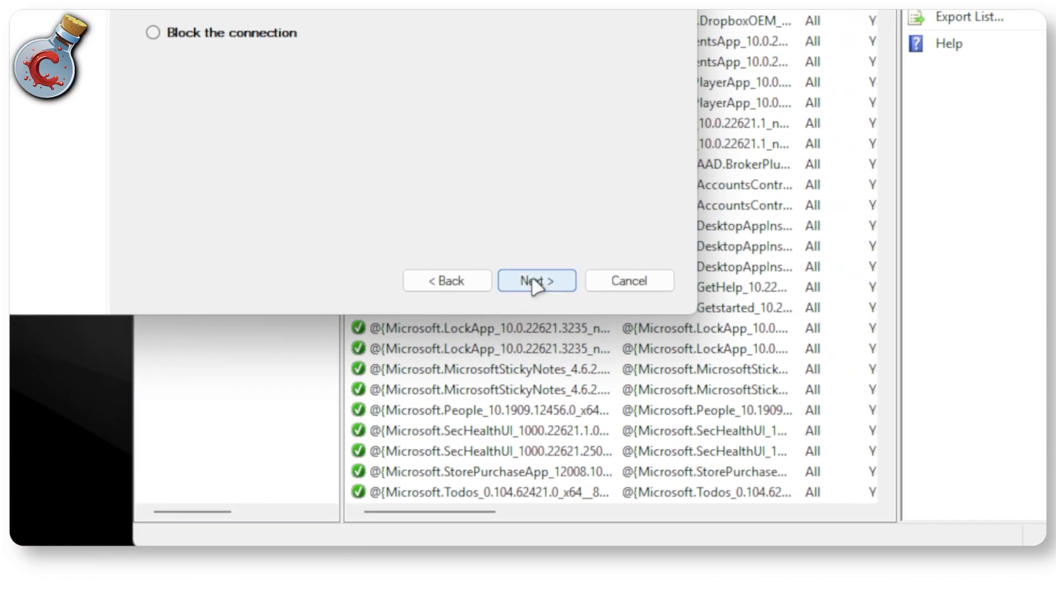
pyautogui.click(533, 281)
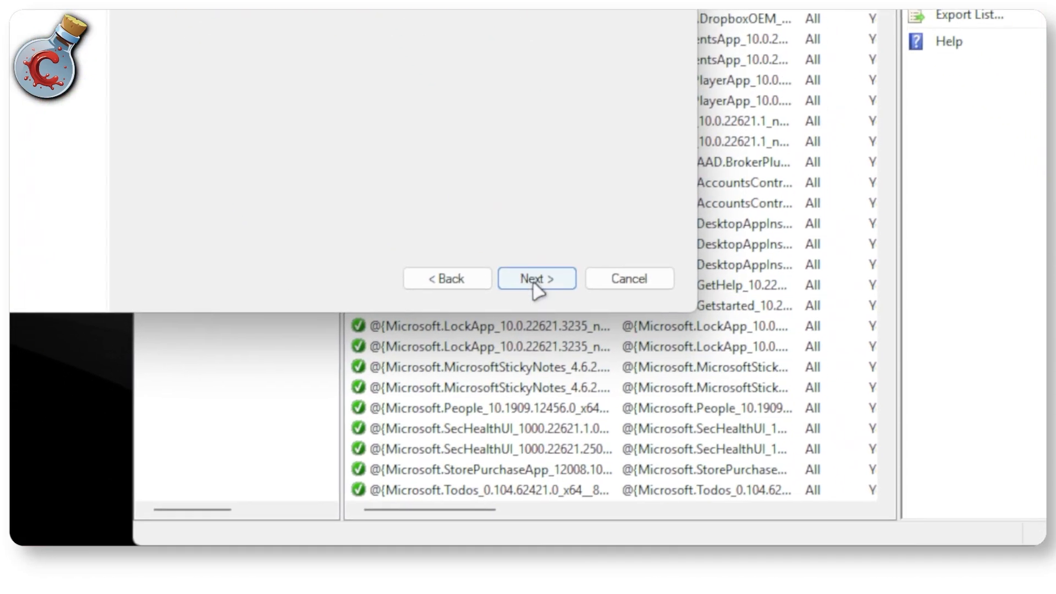
pyautogui.click(596, 593)
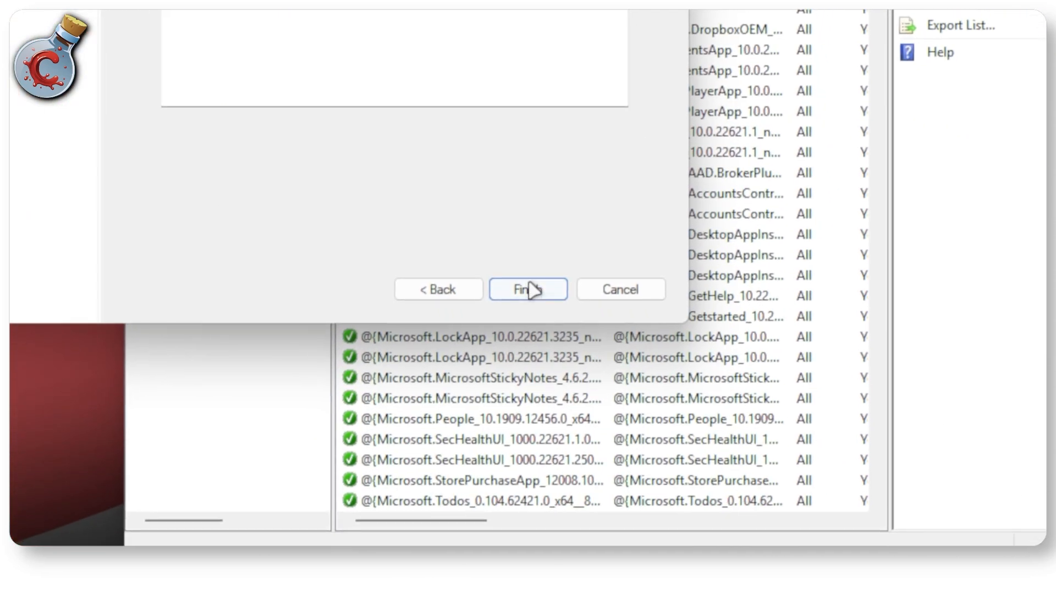
pyautogui.click(682, 593)
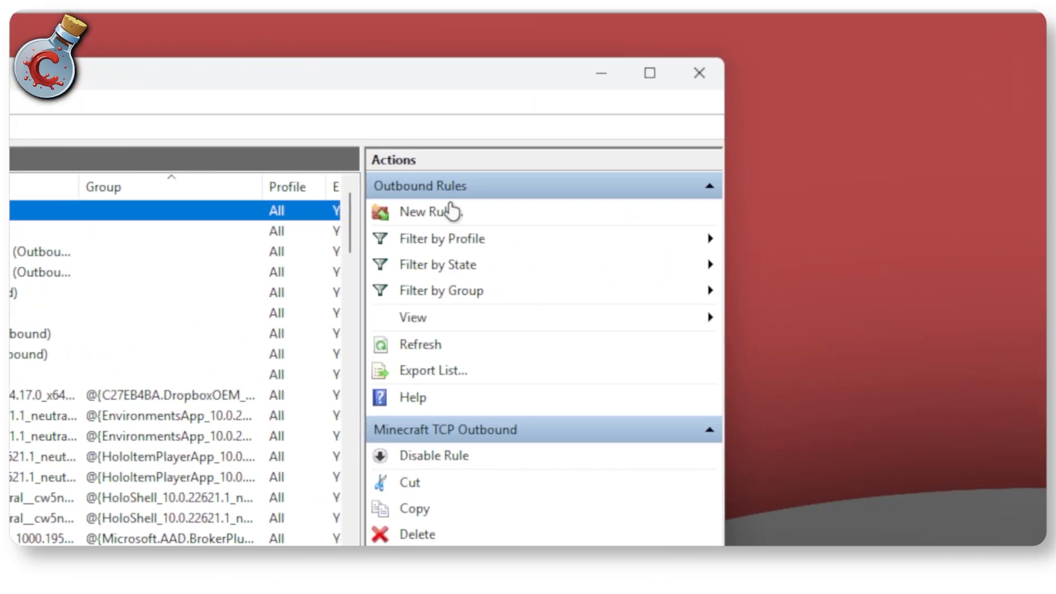
# Step: Start another new outbound rule of type Port that applies to UDP and specific remote port 25565
pyautogui.click(449, 209)
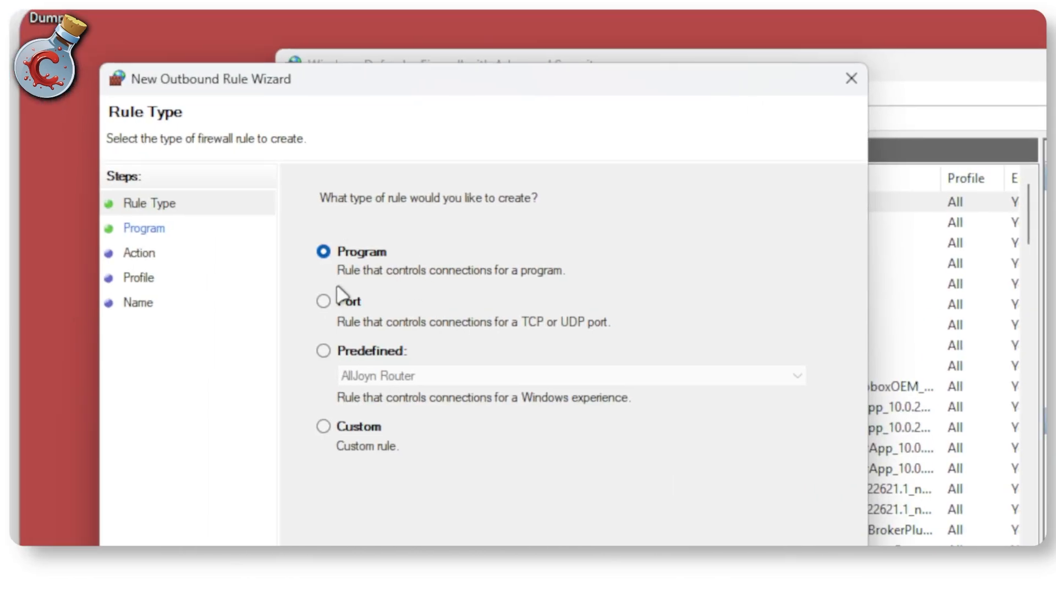
pyautogui.click(340, 297)
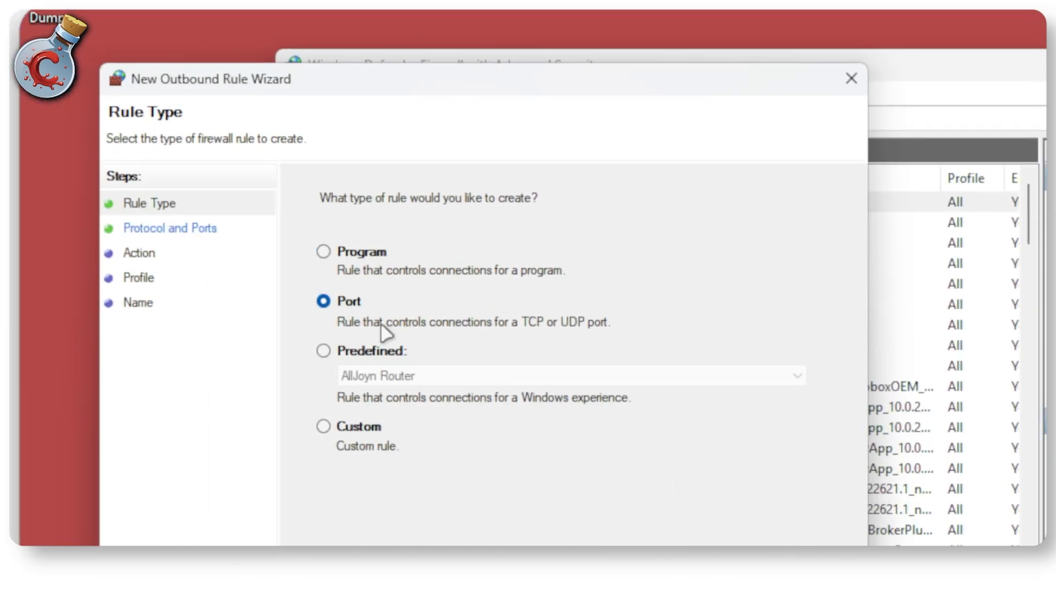
pyautogui.click(707, 593)
pyautogui.click(357, 252)
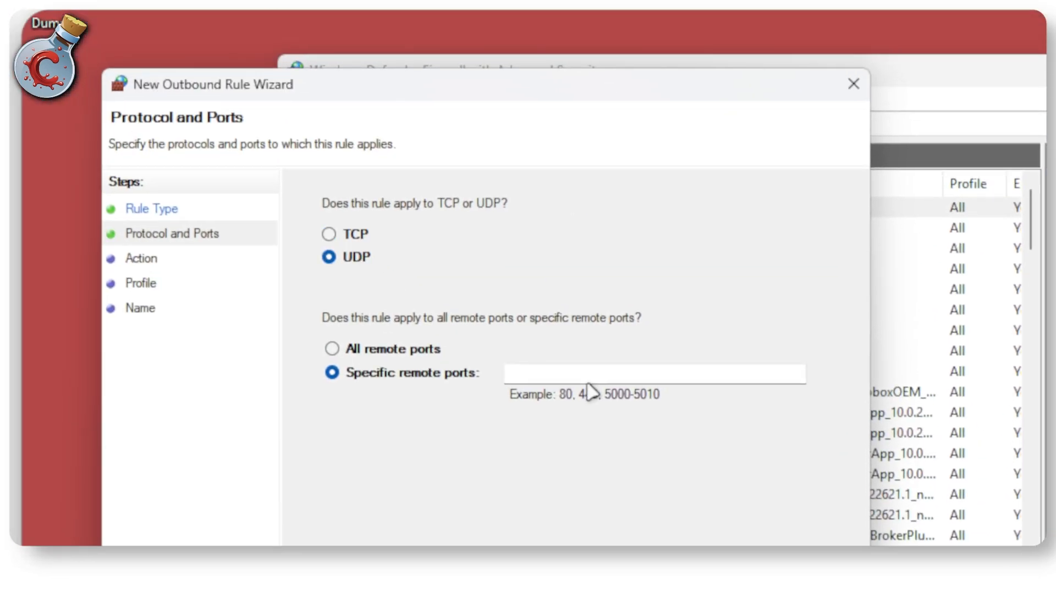
pyautogui.click(586, 369)
pyautogui.write('25565')
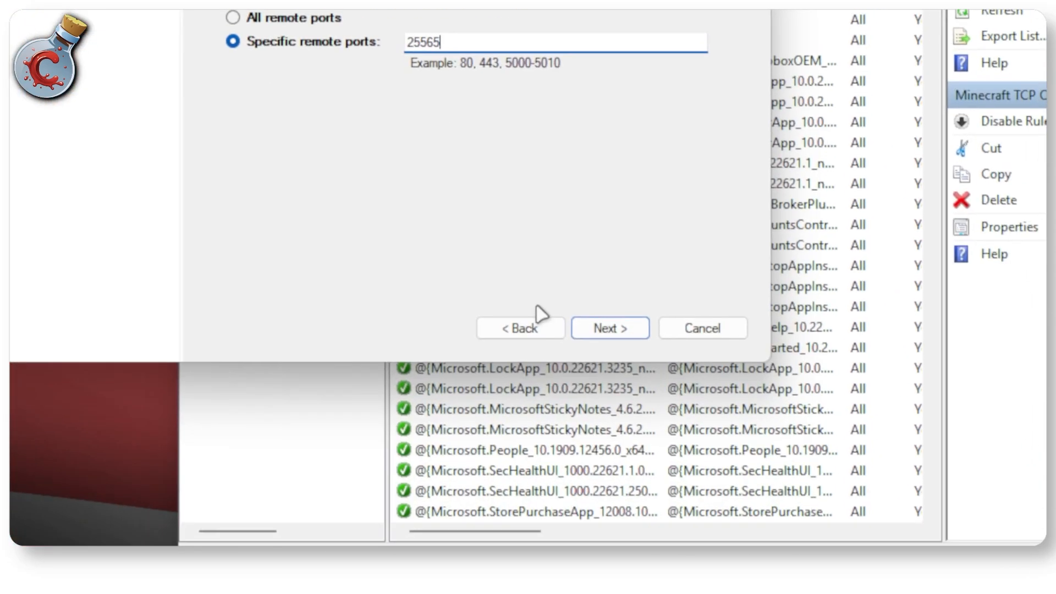
pyautogui.click(710, 591)
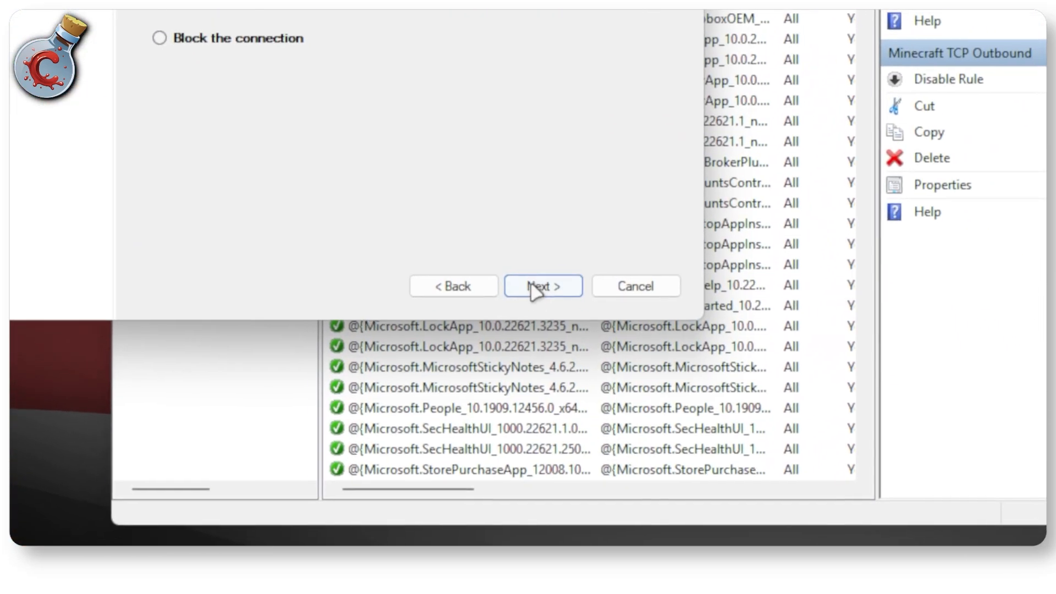
# Step: Keep the default action and profiles for the UDP rule and finish it with the name Minecraft UDP Outbount
pyautogui.click(710, 593)
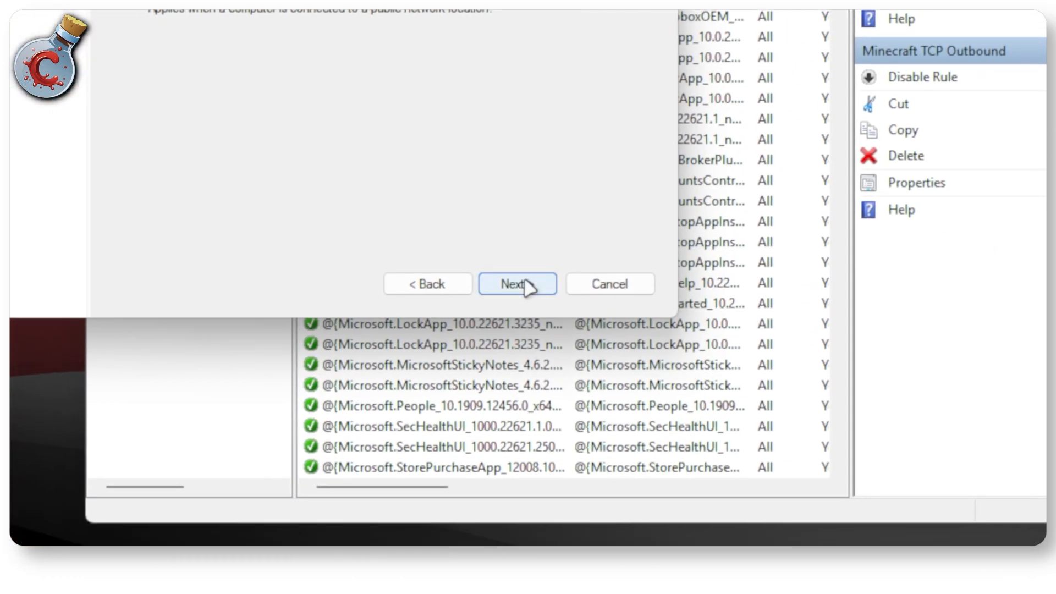
pyautogui.click(634, 469)
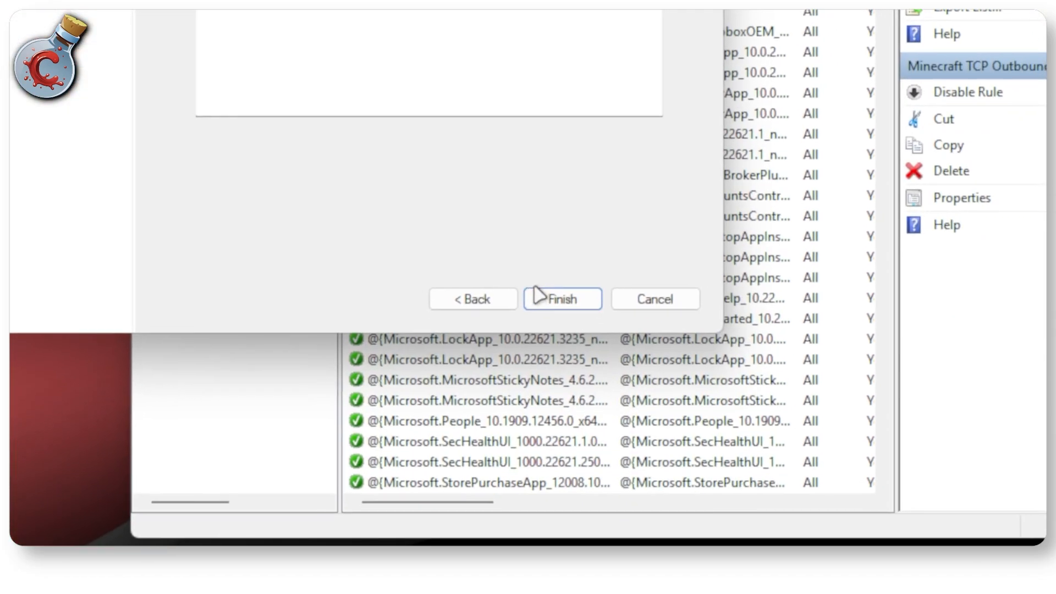
pyautogui.click(538, 295)
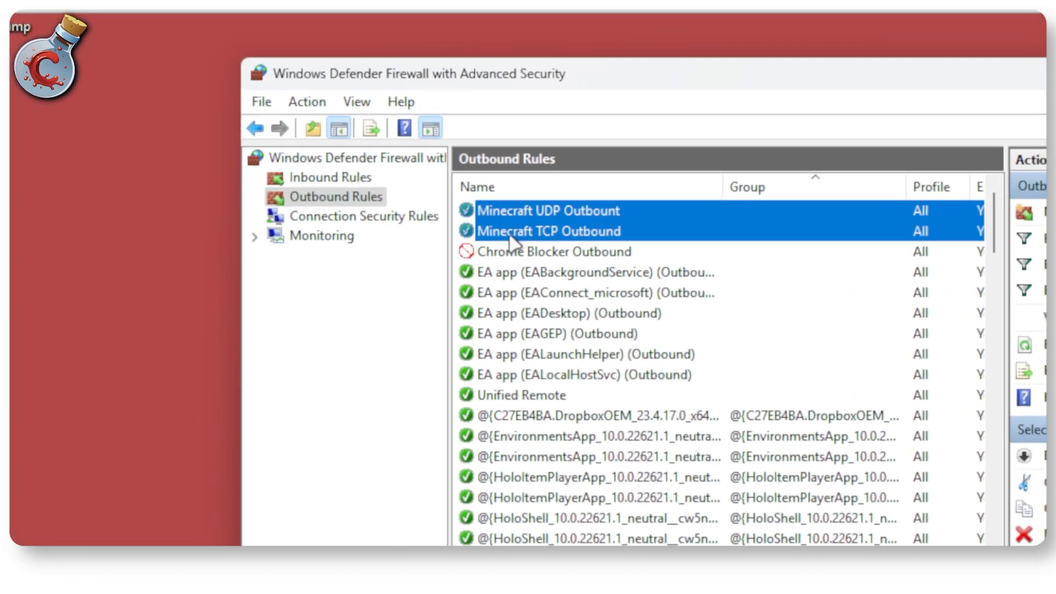
# Step: Close the firewall window and open Command Prompt
pyautogui.click(433, 251)
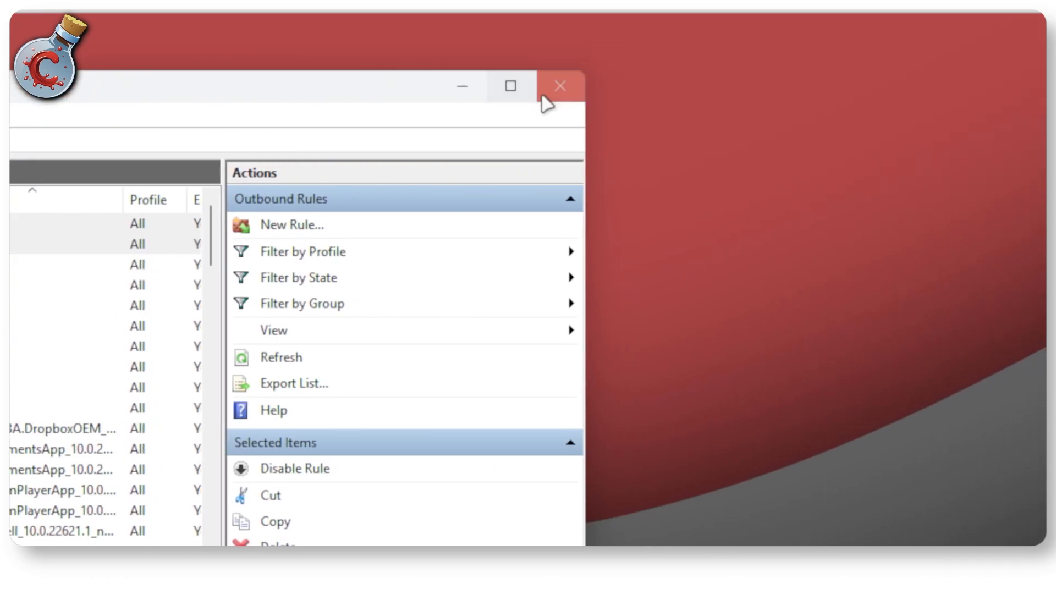
pyautogui.click(565, 104)
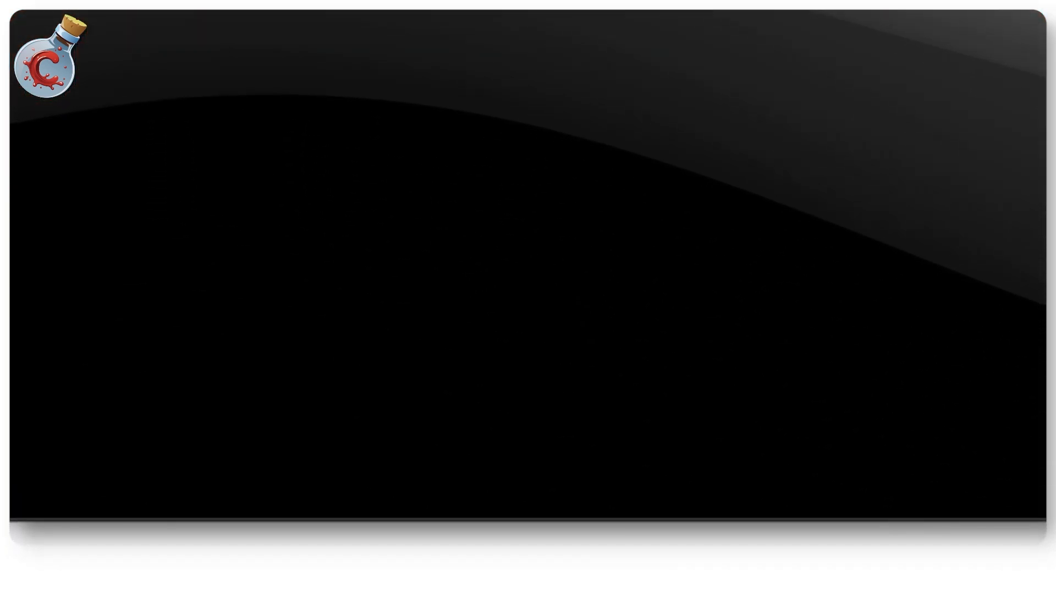
pyautogui.click(536, 517)
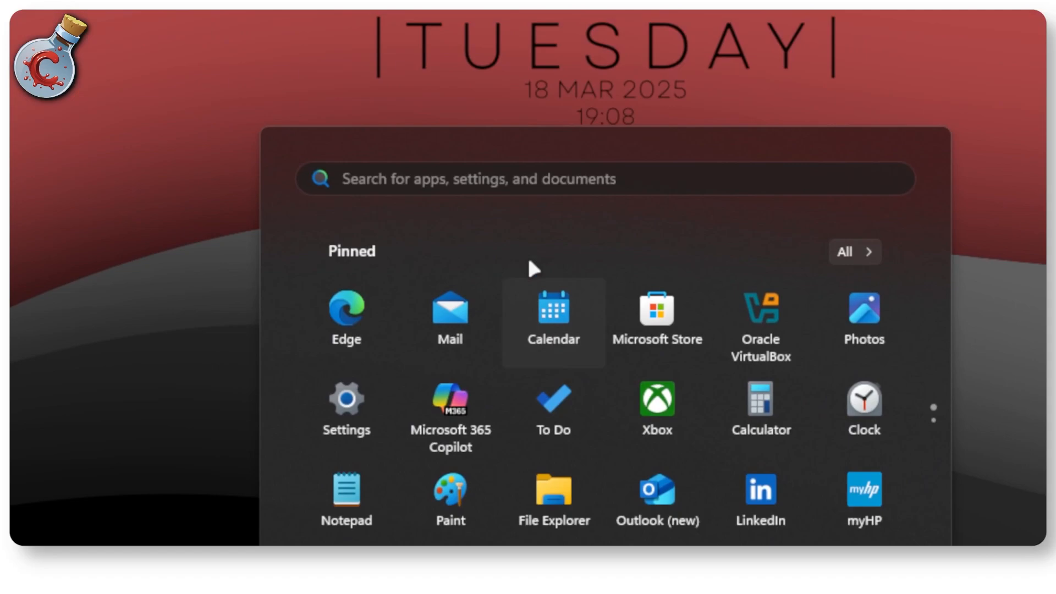
pyautogui.write('com')
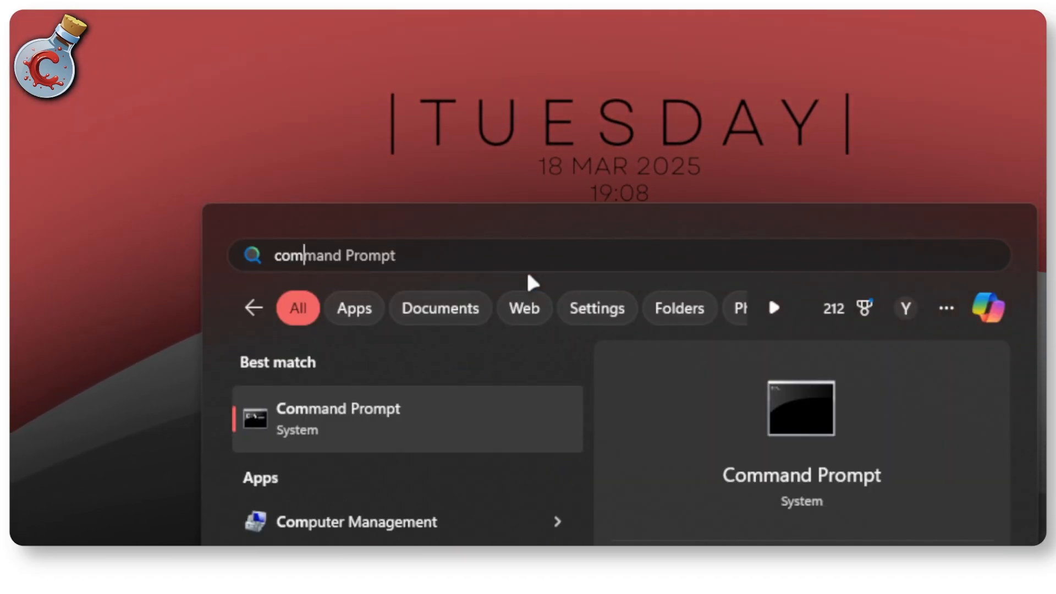
pyautogui.click(396, 423)
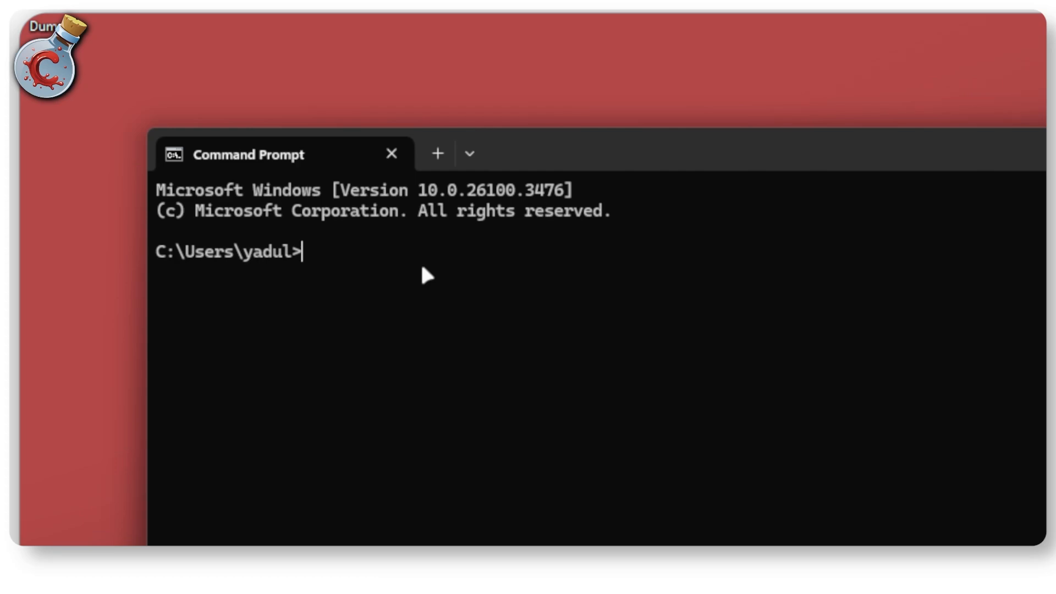
# Step: Run ipconfig to look up the network addresses, and close Command Prompt
pyautogui.write('ipcon')
pyautogui.write('fig')
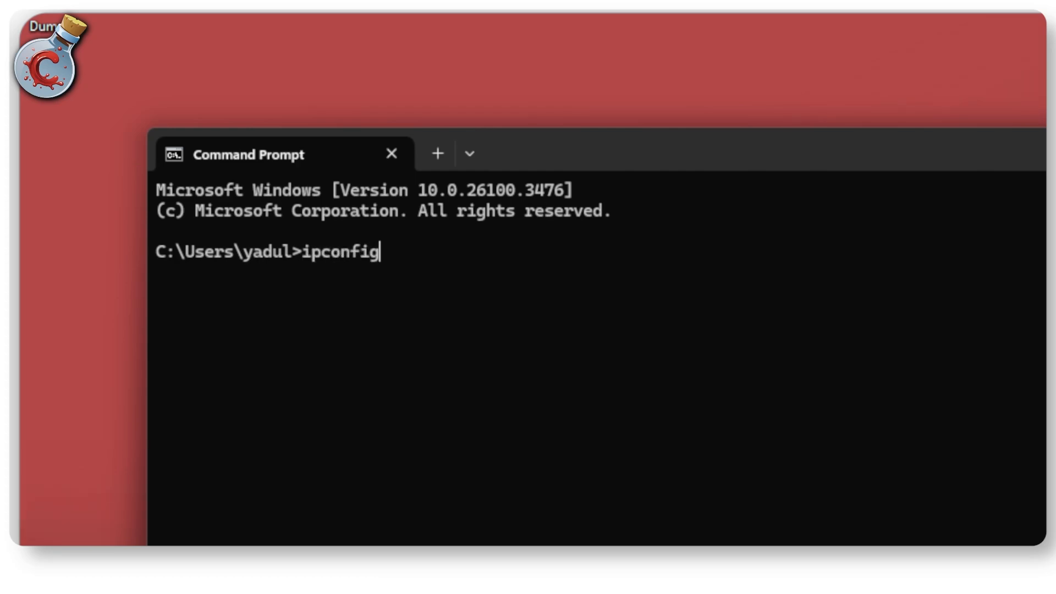
pyautogui.press('Return')
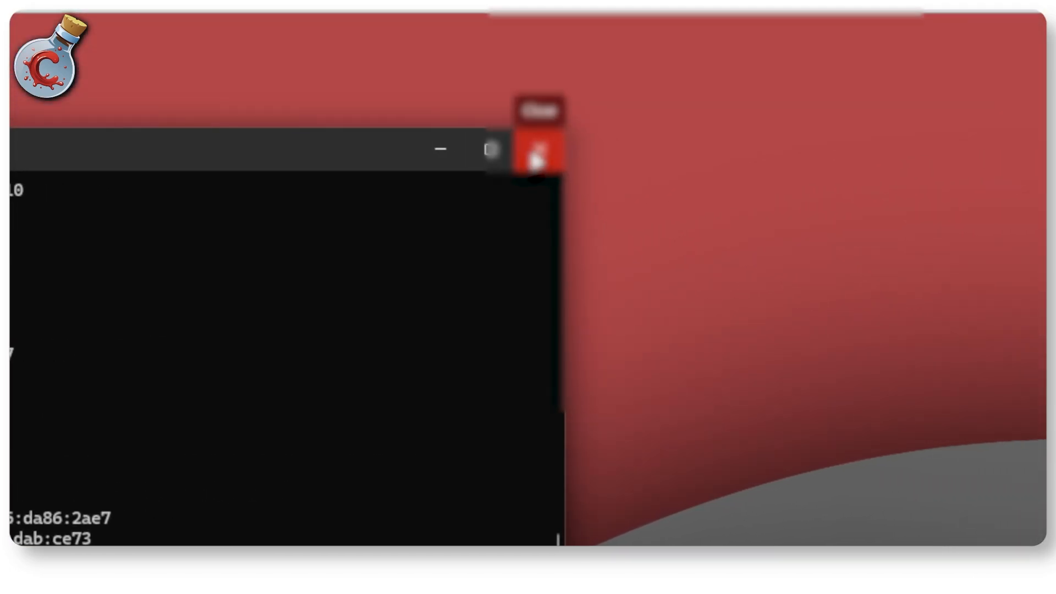
pyautogui.click(540, 153)
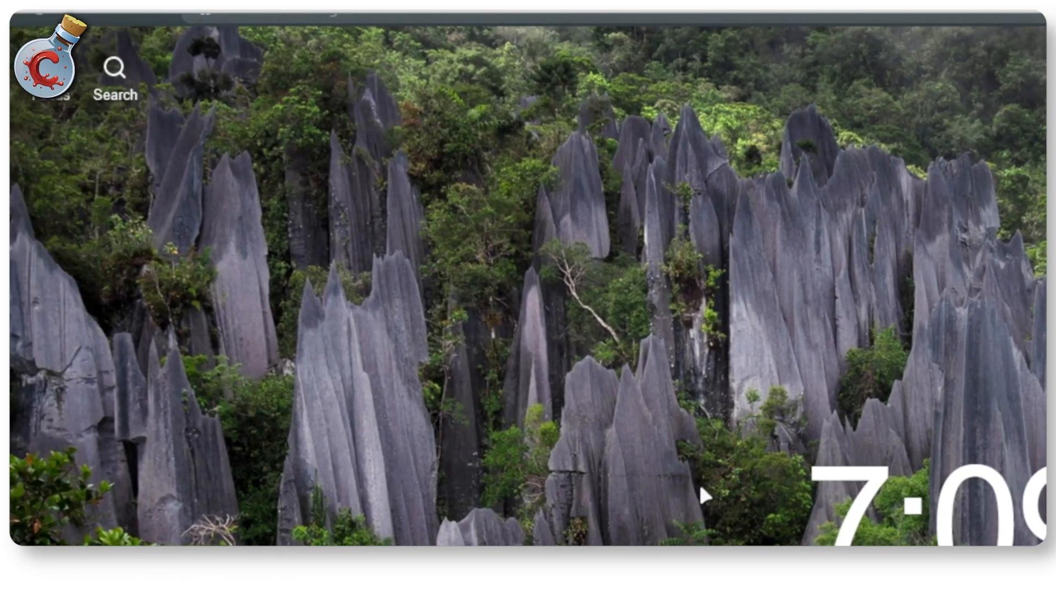
# Step: Open the router's admin page at 192.168.0.1 in the web browser and log in with the router password
pyautogui.hotkey('ctrl', 'l')
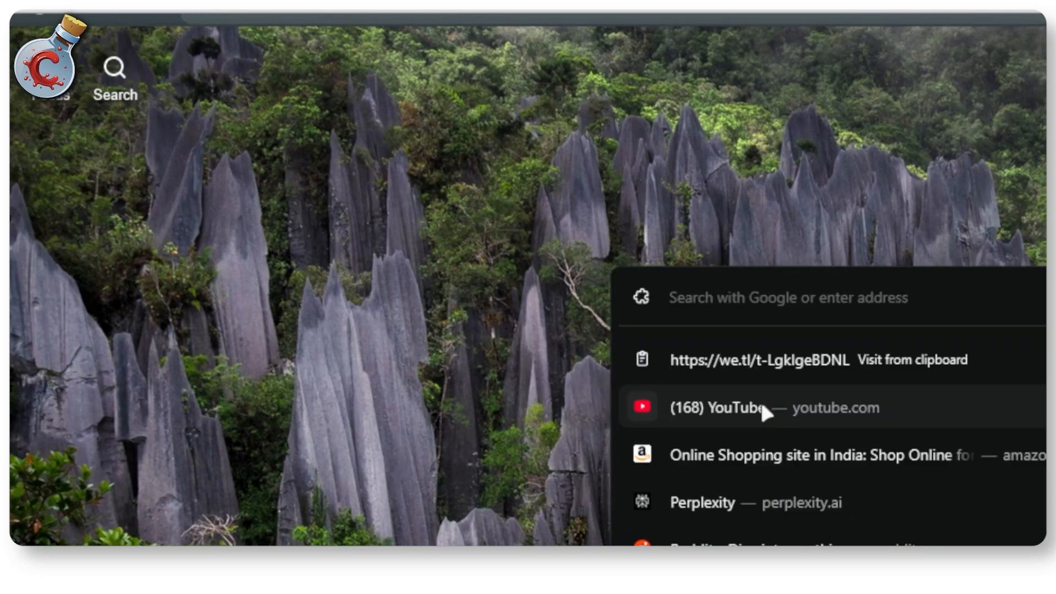
pyautogui.write('192.2')
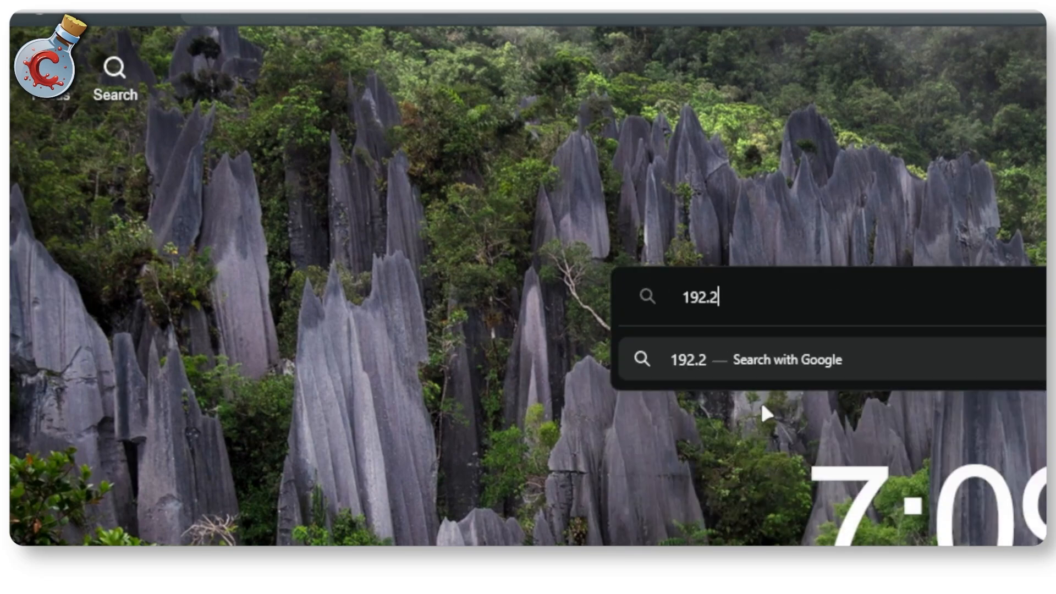
pyautogui.press('BackSpace')
pyautogui.write('168.0.1')
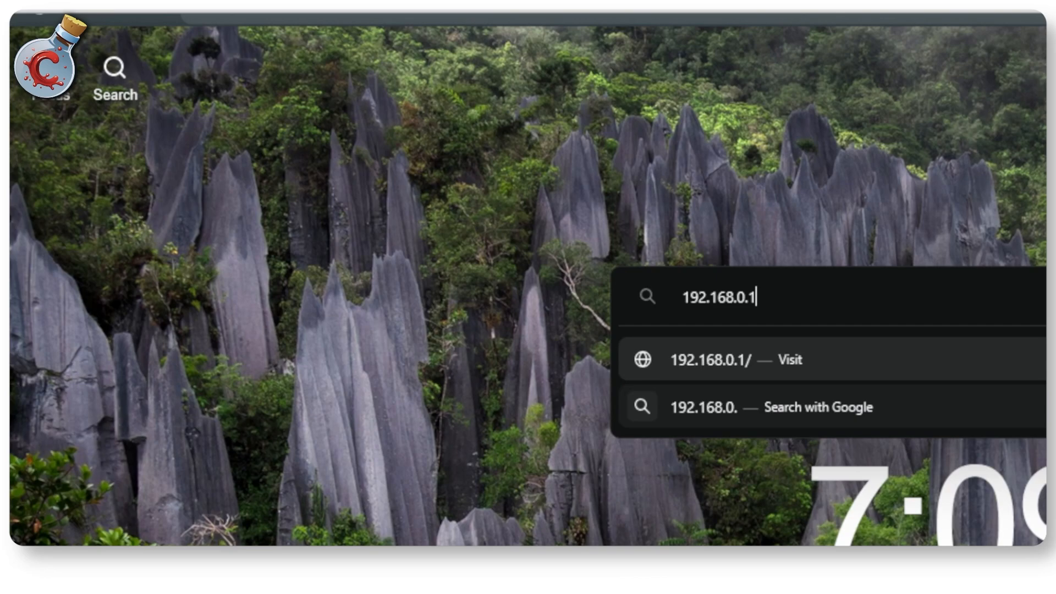
pyautogui.press('Return')
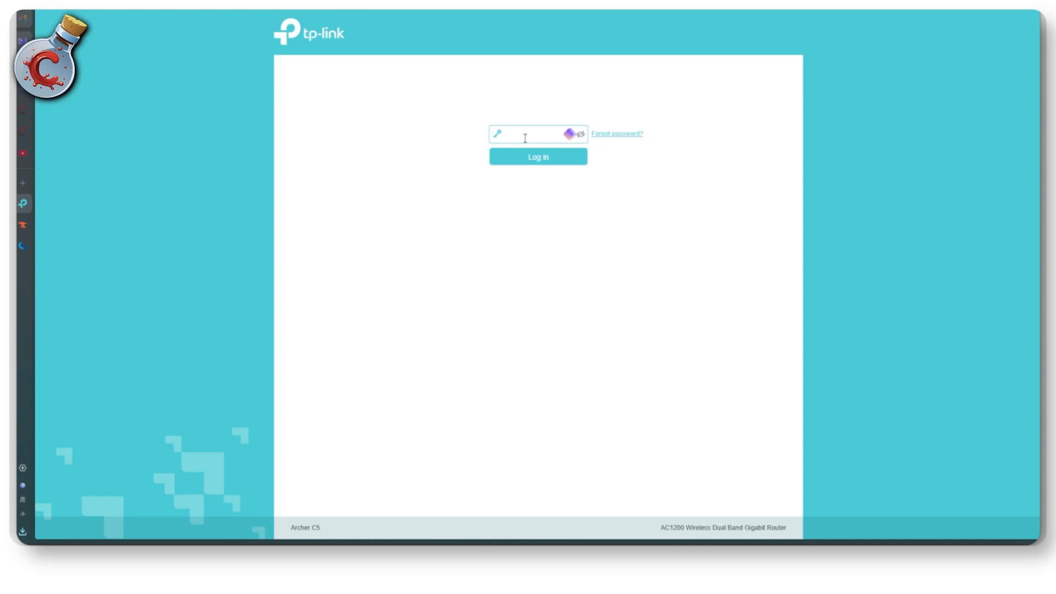
pyautogui.press('Return')
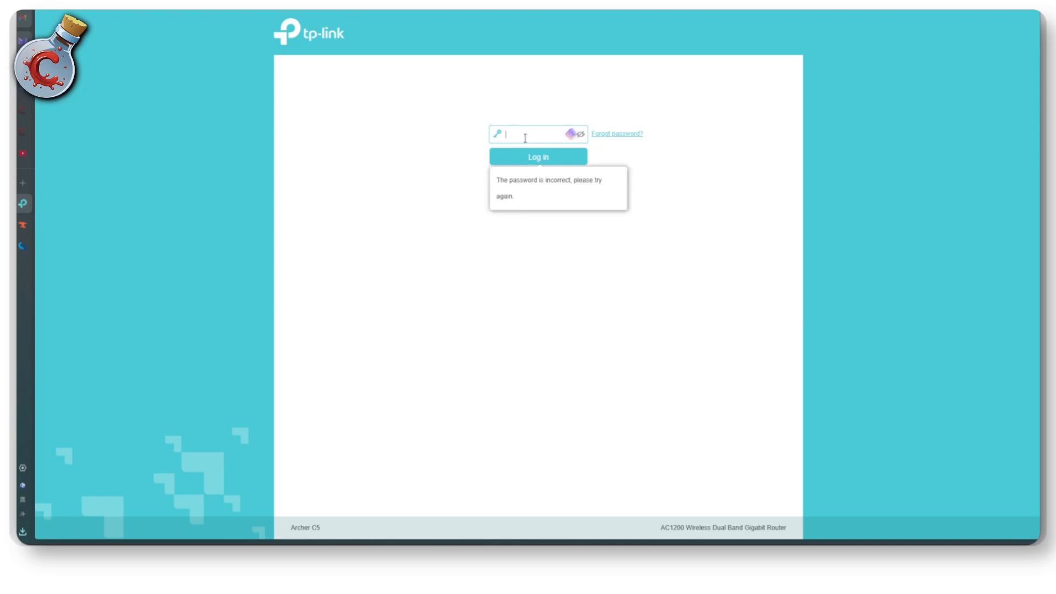
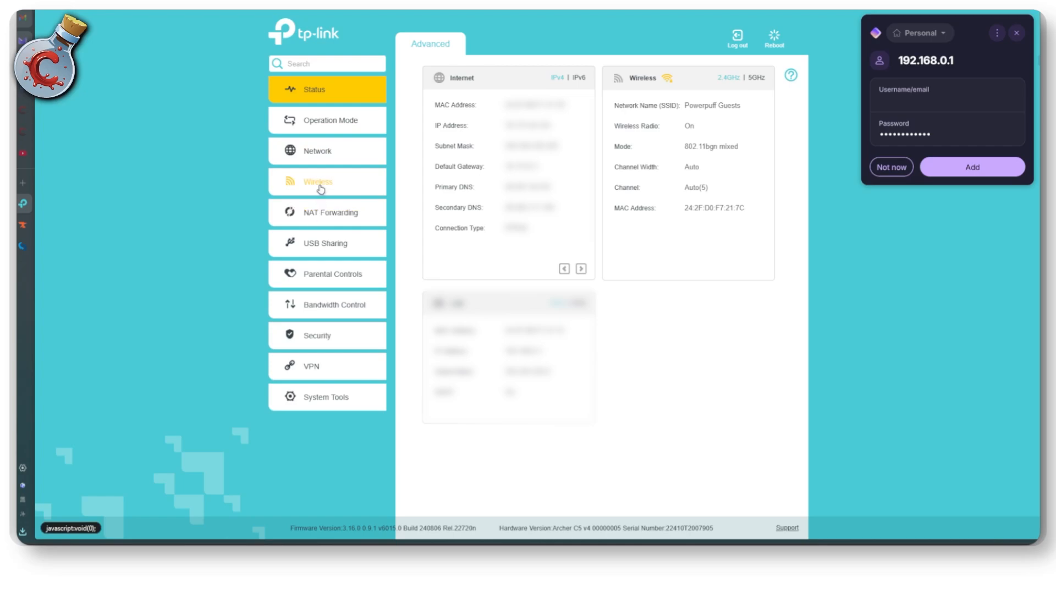
# Step: Open the router's Port Triggering settings under NAT Forwarding and start adding a new entry
pyautogui.click(333, 214)
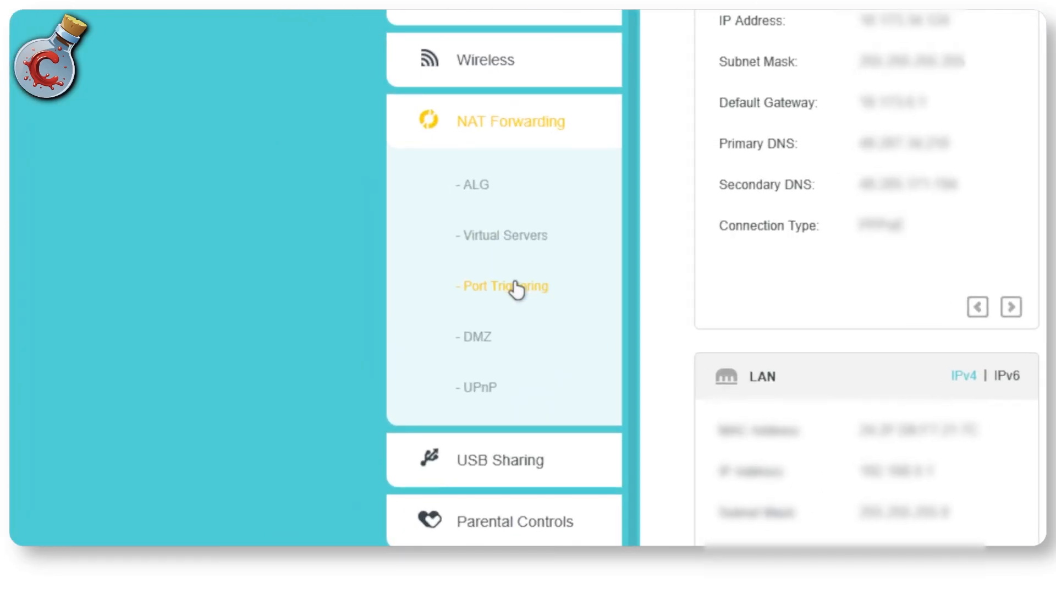
pyautogui.click(341, 258)
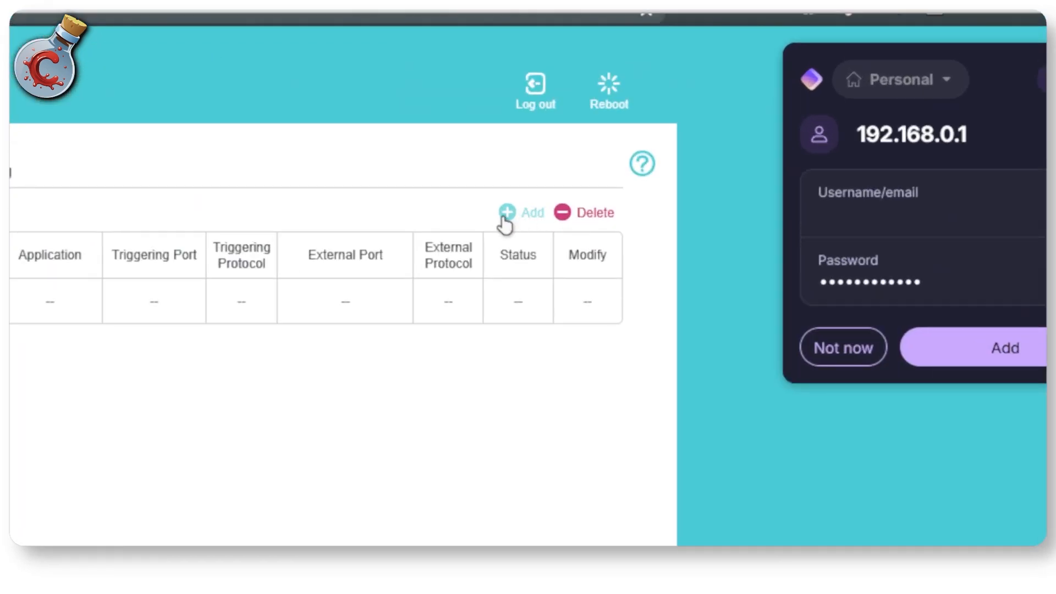
pyautogui.click(723, 100)
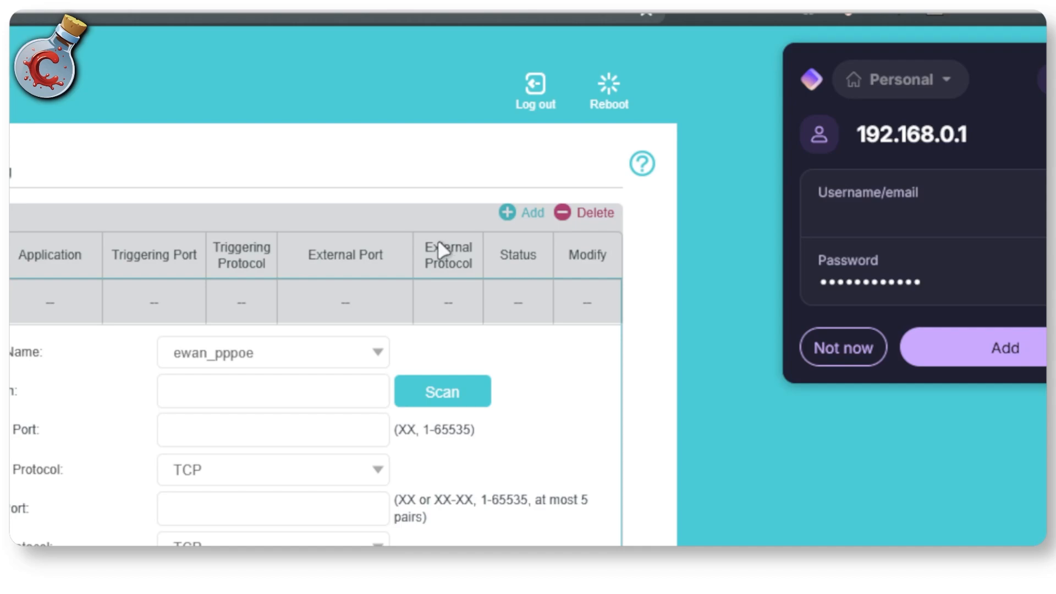
# Step: Check the new entry's interface choices and the list of predefined applications, keeping ewan_pppoe and choosing no application
pyautogui.click(275, 358)
pyautogui.click(275, 358)
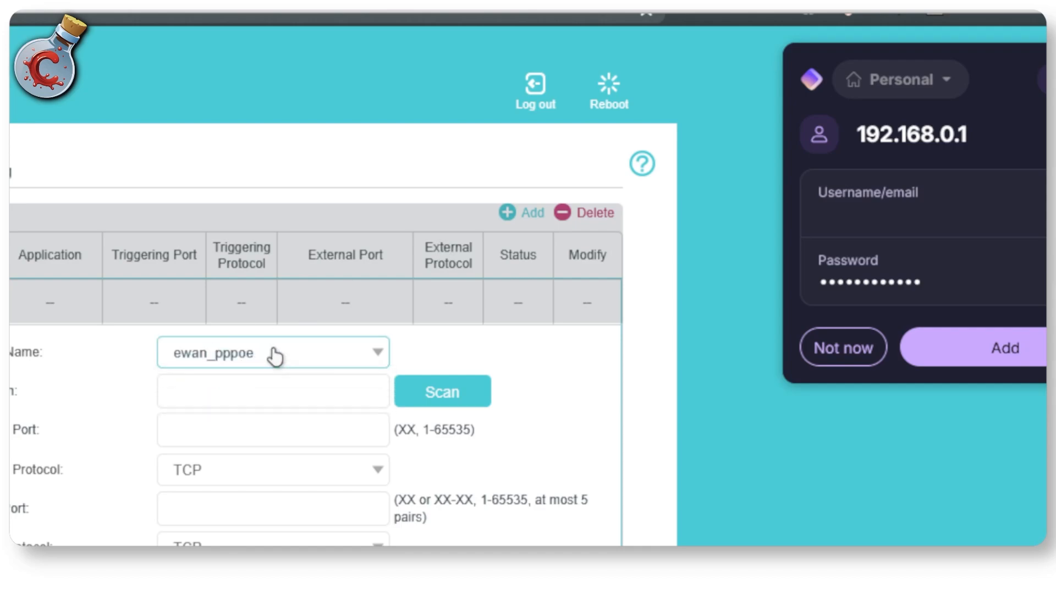
pyautogui.click(264, 380)
pyautogui.click(427, 391)
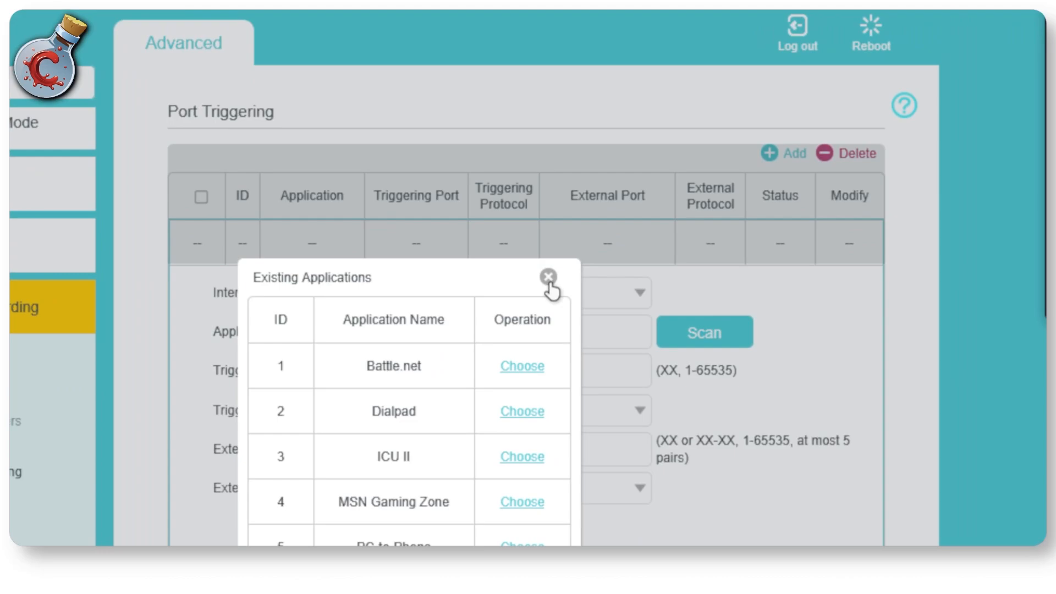
pyautogui.click(549, 283)
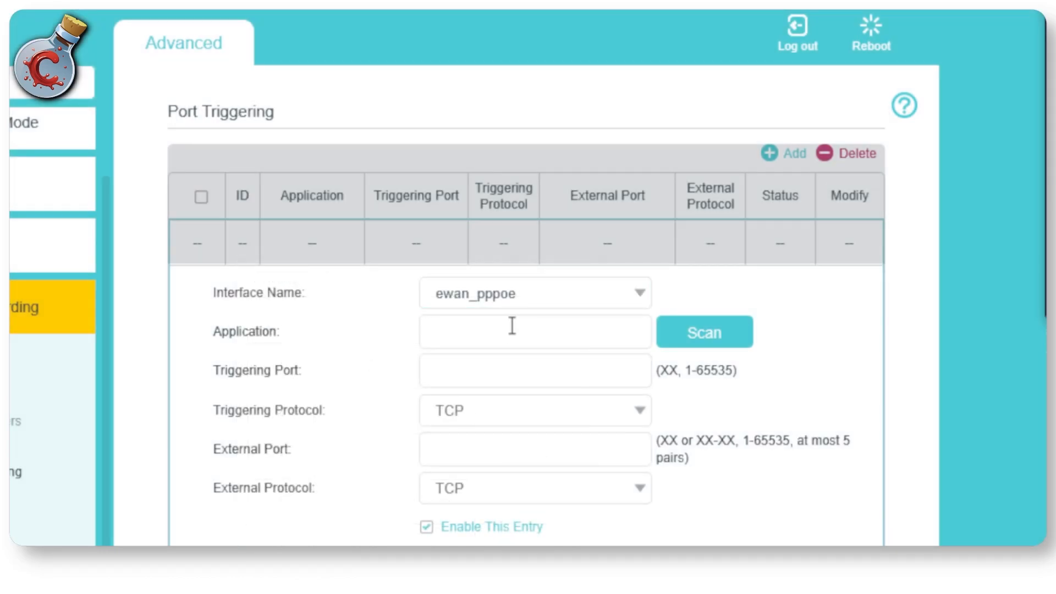
pyautogui.click(511, 299)
pyautogui.click(512, 299)
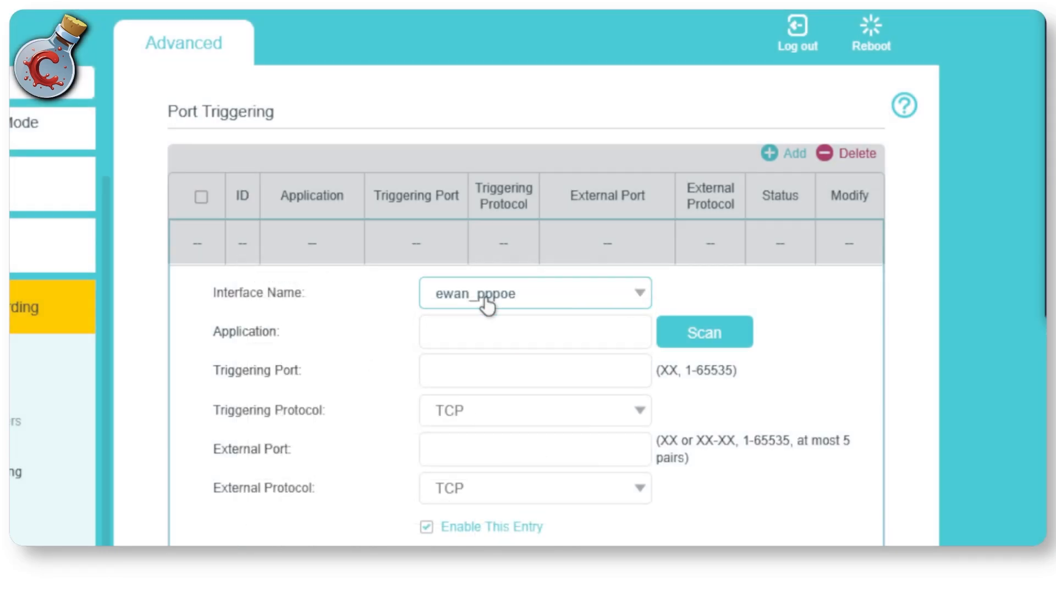
# Step: Set both the triggering protocol and the external protocol of the new entry to ALL
pyautogui.click(471, 332)
pyautogui.click(471, 368)
pyautogui.click(483, 407)
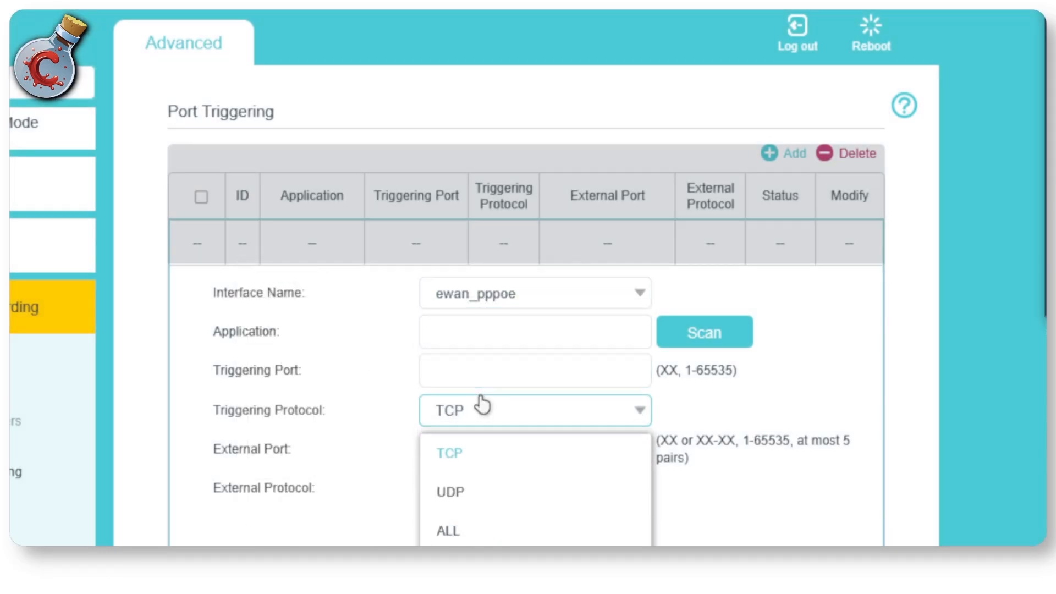
pyautogui.click(481, 528)
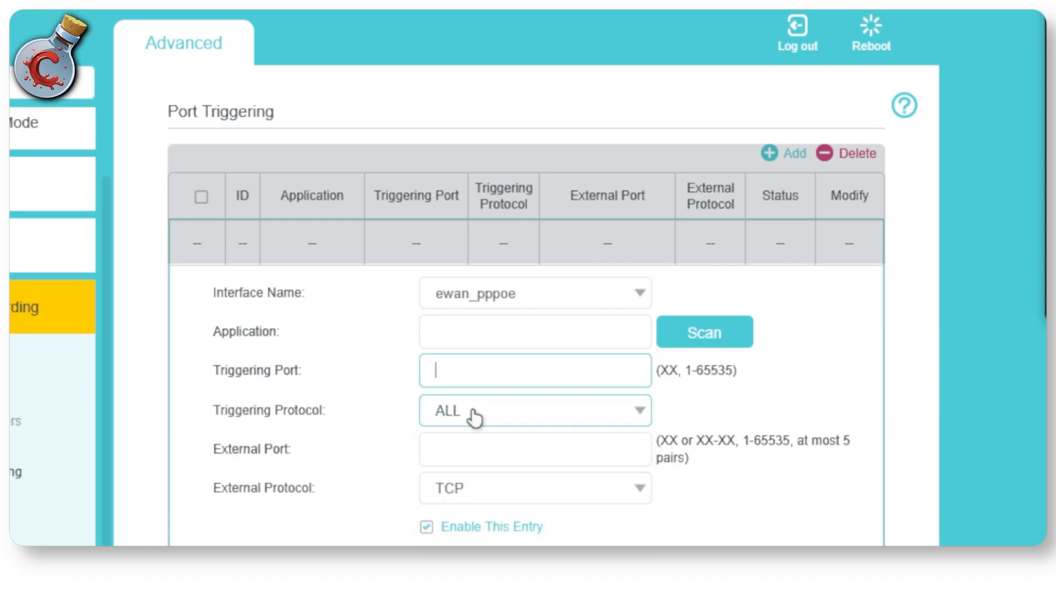
pyautogui.click(473, 487)
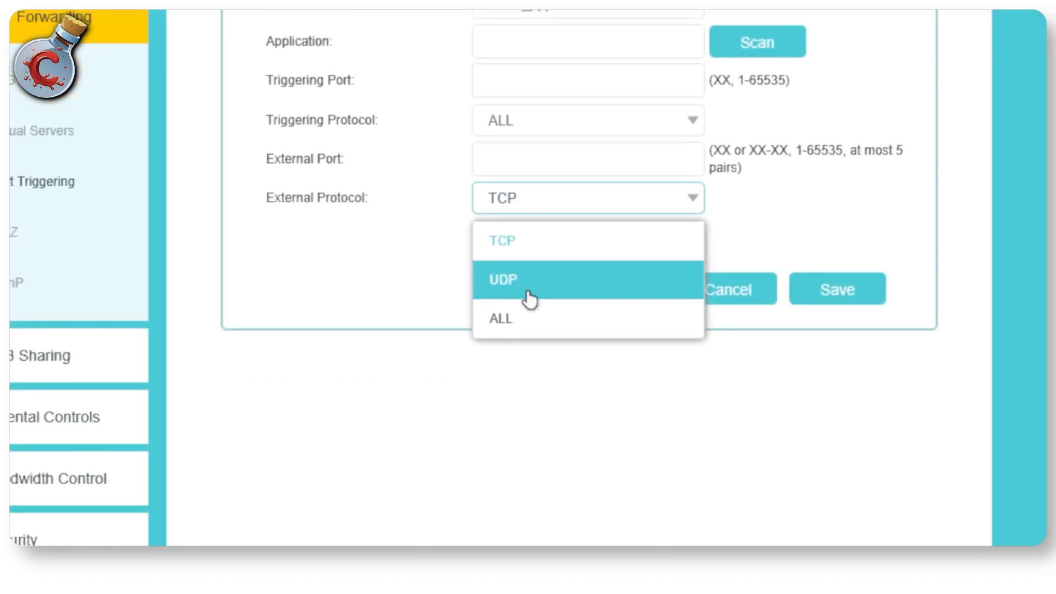
pyautogui.click(530, 291)
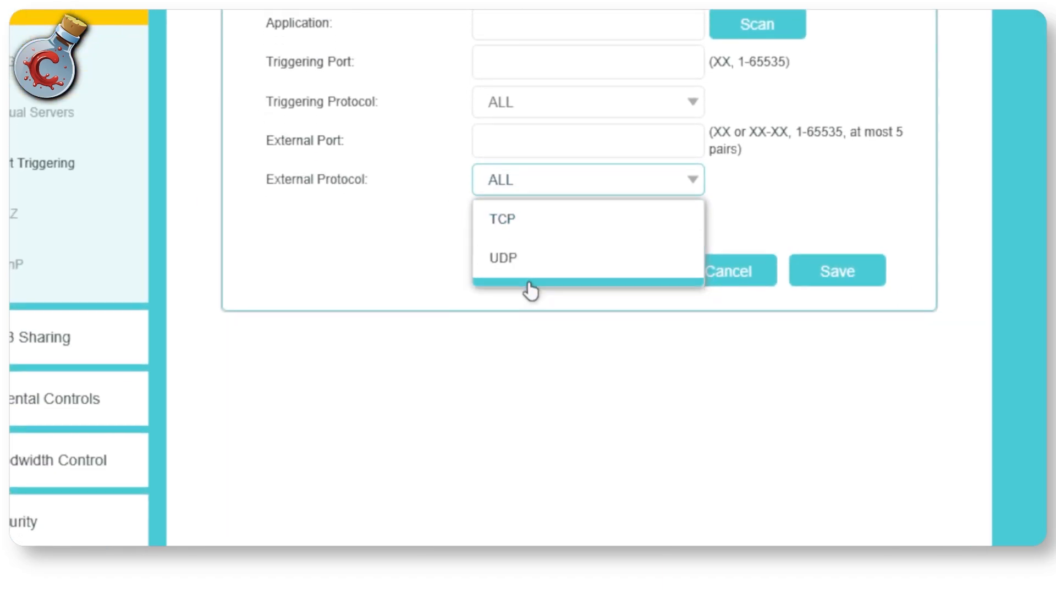
# Step: Name the entry's application Minecraft, set its triggering and external ports to 25565, and save the entry
pyautogui.click(518, 27)
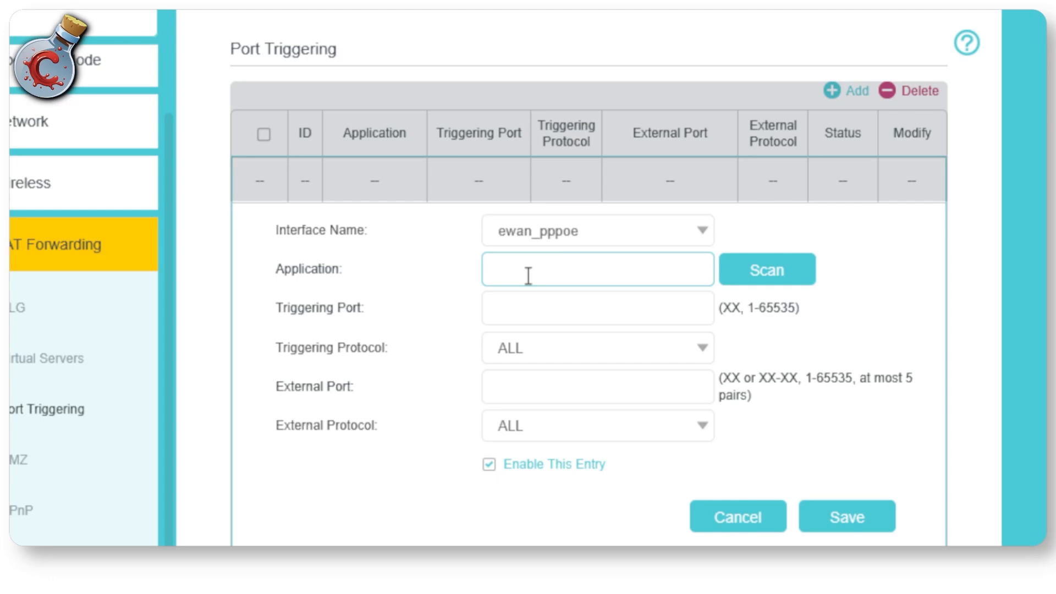
pyautogui.write('Minecraft')
pyautogui.click(509, 316)
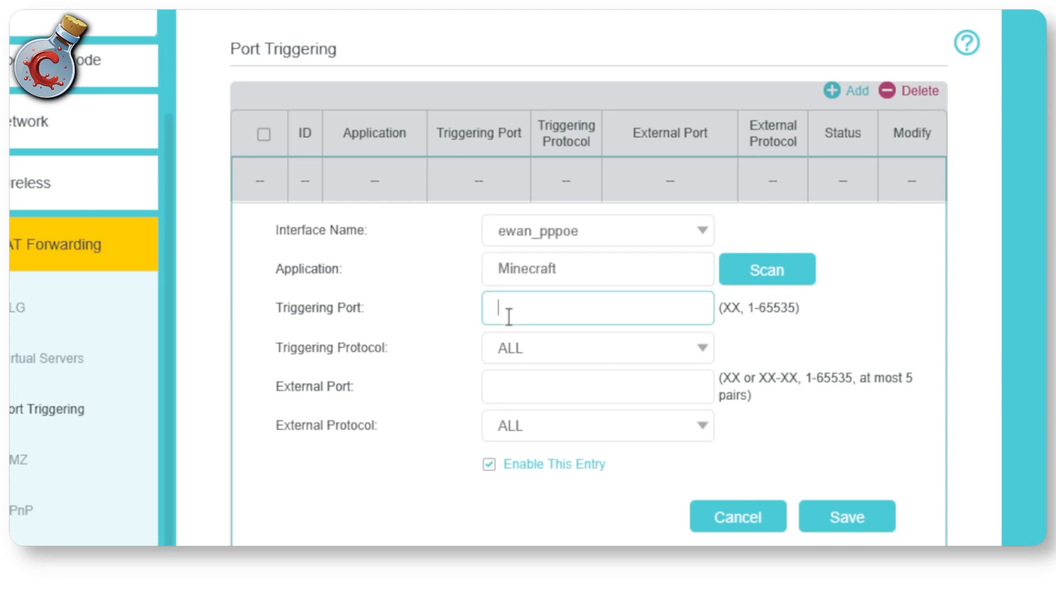
pyautogui.write('25565')
pyautogui.click(540, 378)
pyautogui.write('2')
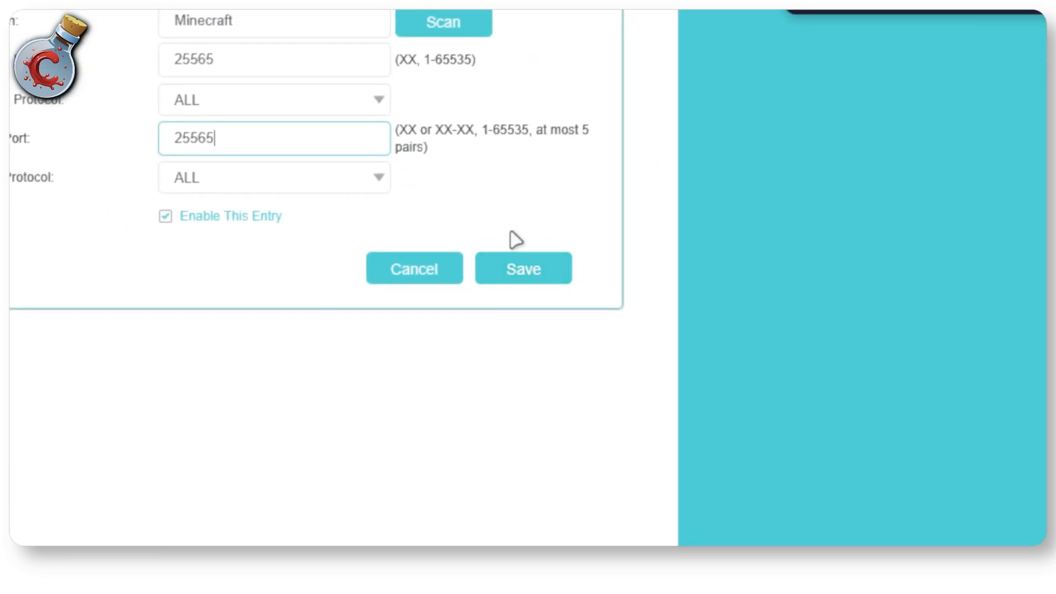
pyautogui.click(533, 276)
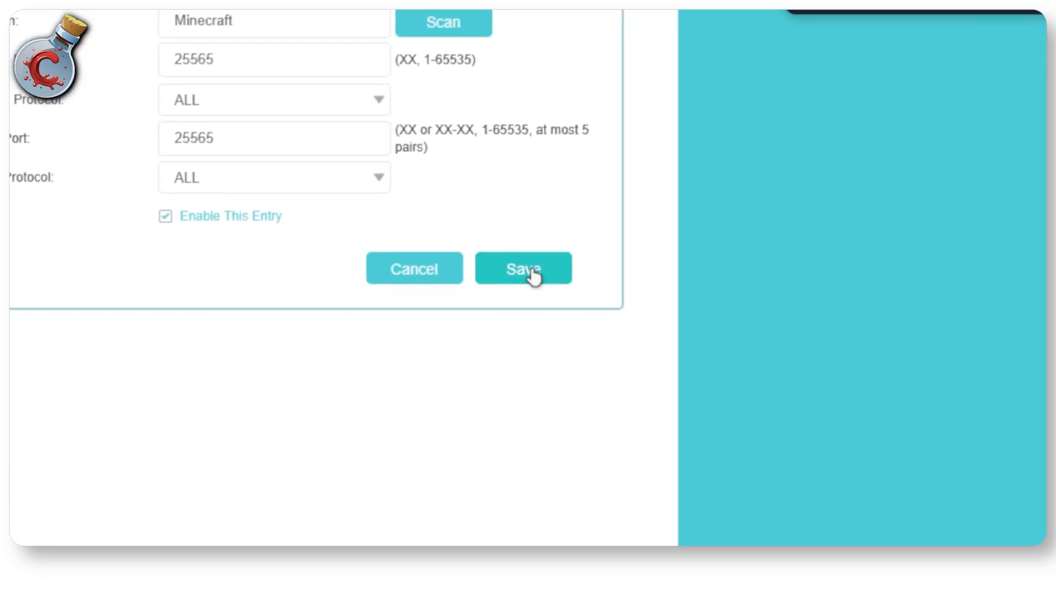